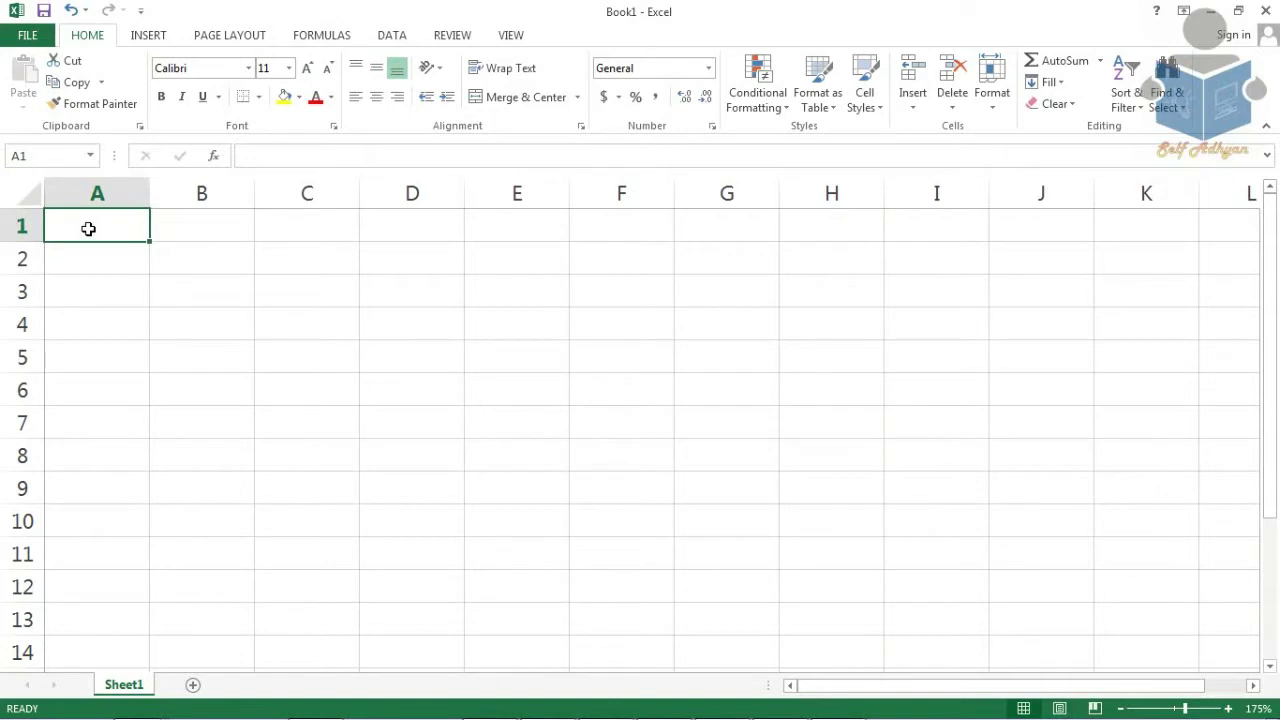
# Open the Record Macro dialog from the View tab's Macros menu, defaulting to Macro1.
pyautogui.click(509, 36)
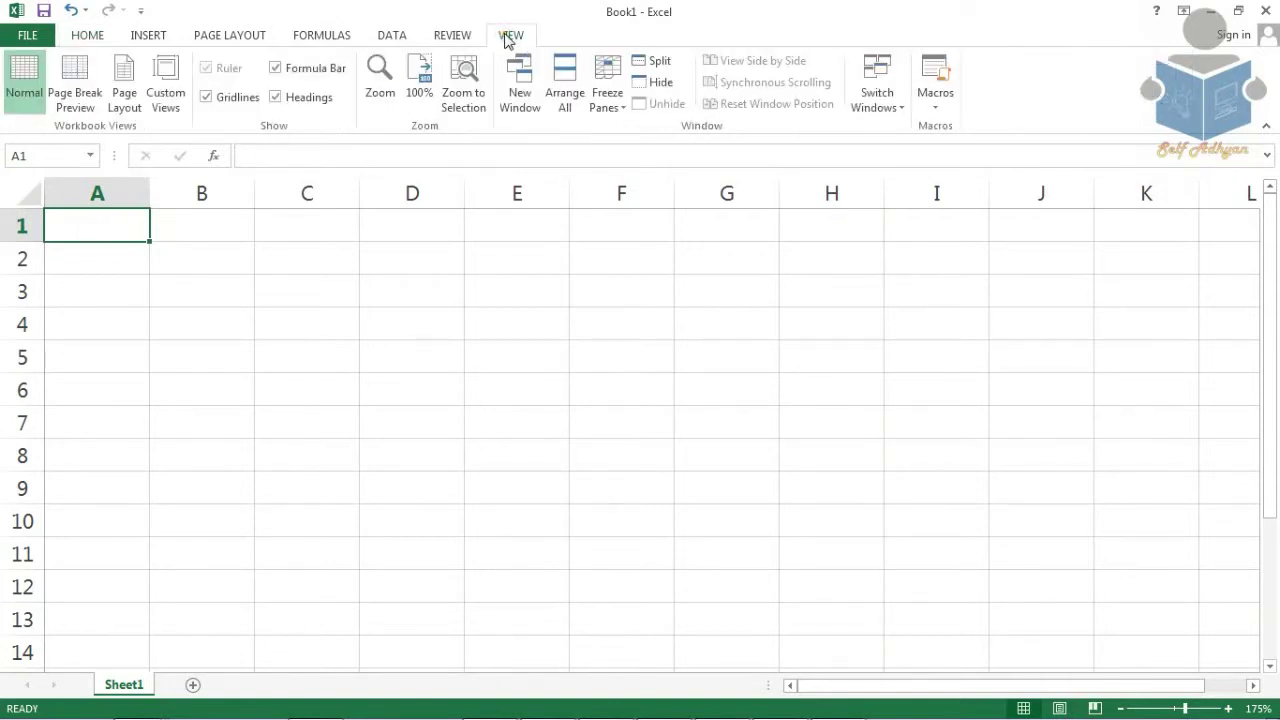
pyautogui.click(948, 104)
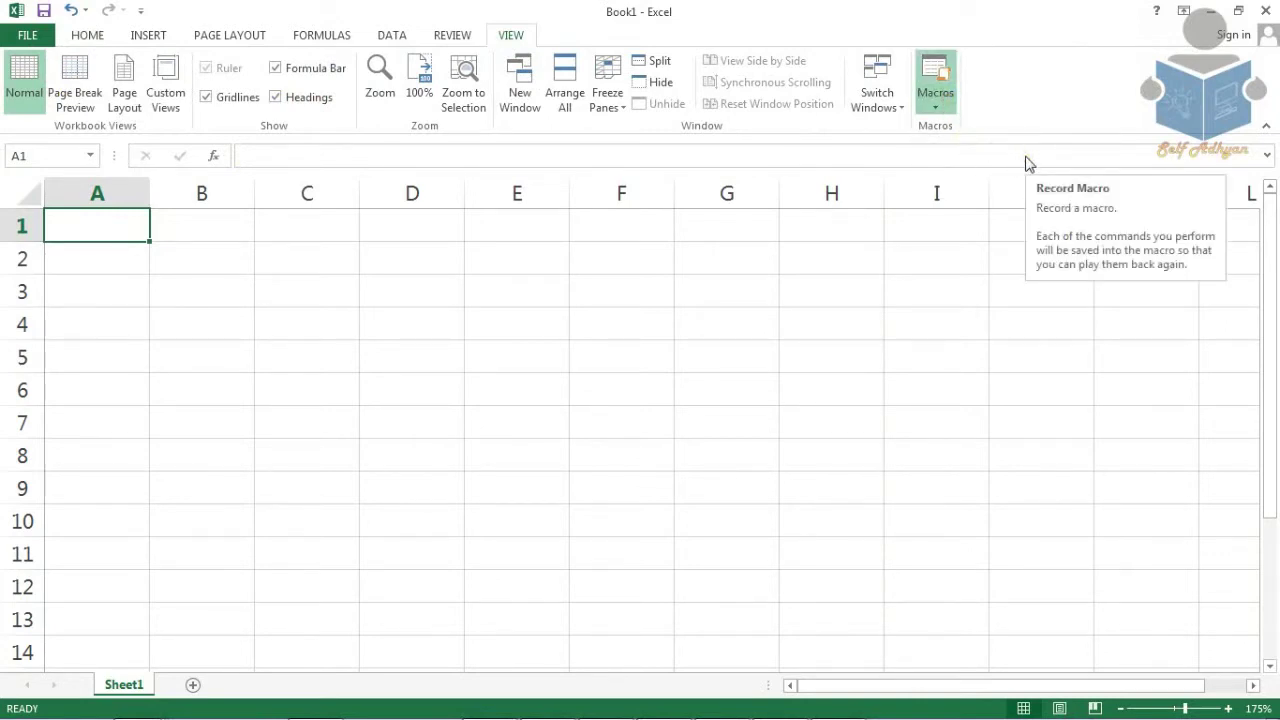
pyautogui.click(1028, 163)
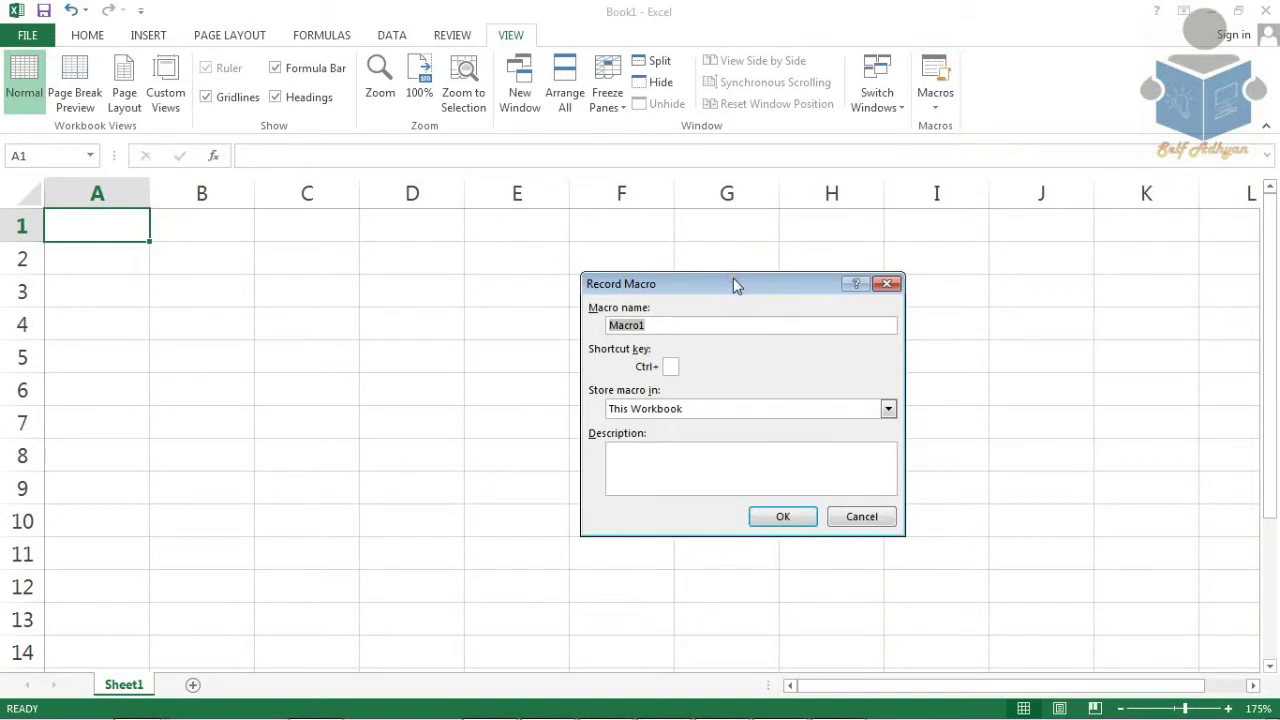
# Name the macro 'loan sheet' with shortcut Ctrl+l, stored in This Workbook.
pyautogui.write('loan')
pyautogui.write(' sheet')
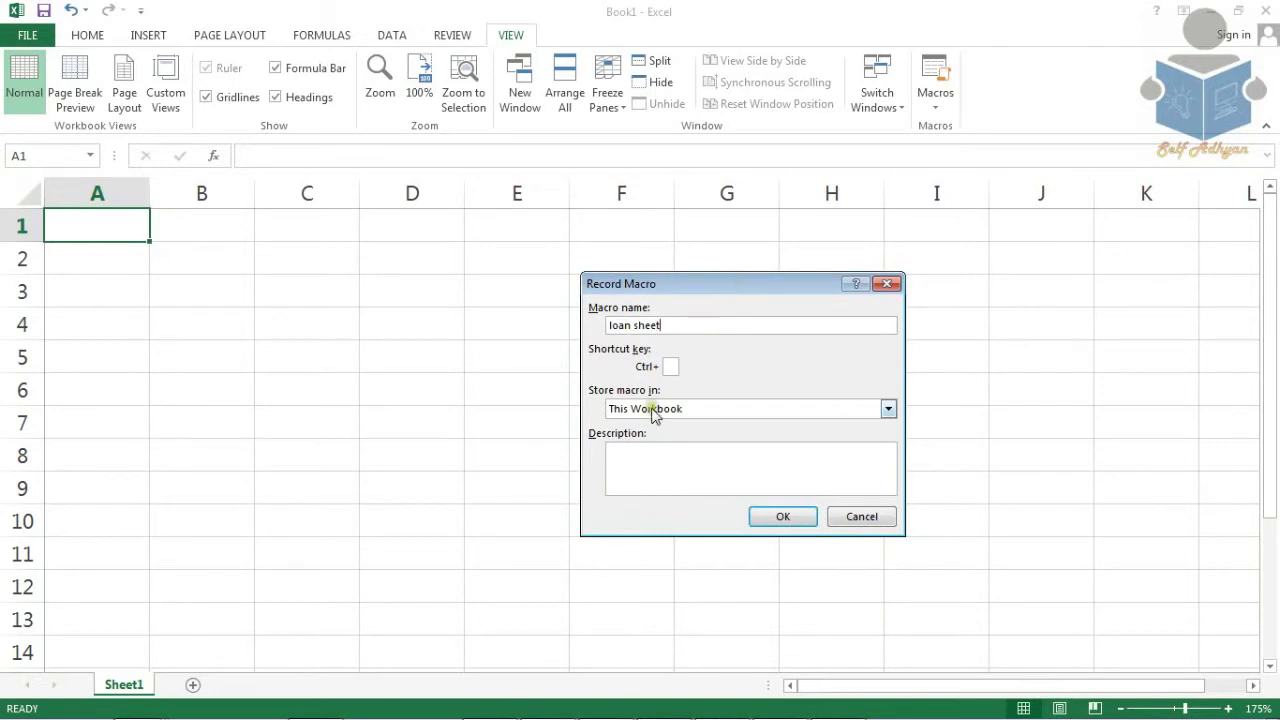
pyautogui.click(674, 367)
pyautogui.write('l')
pyautogui.click(800, 406)
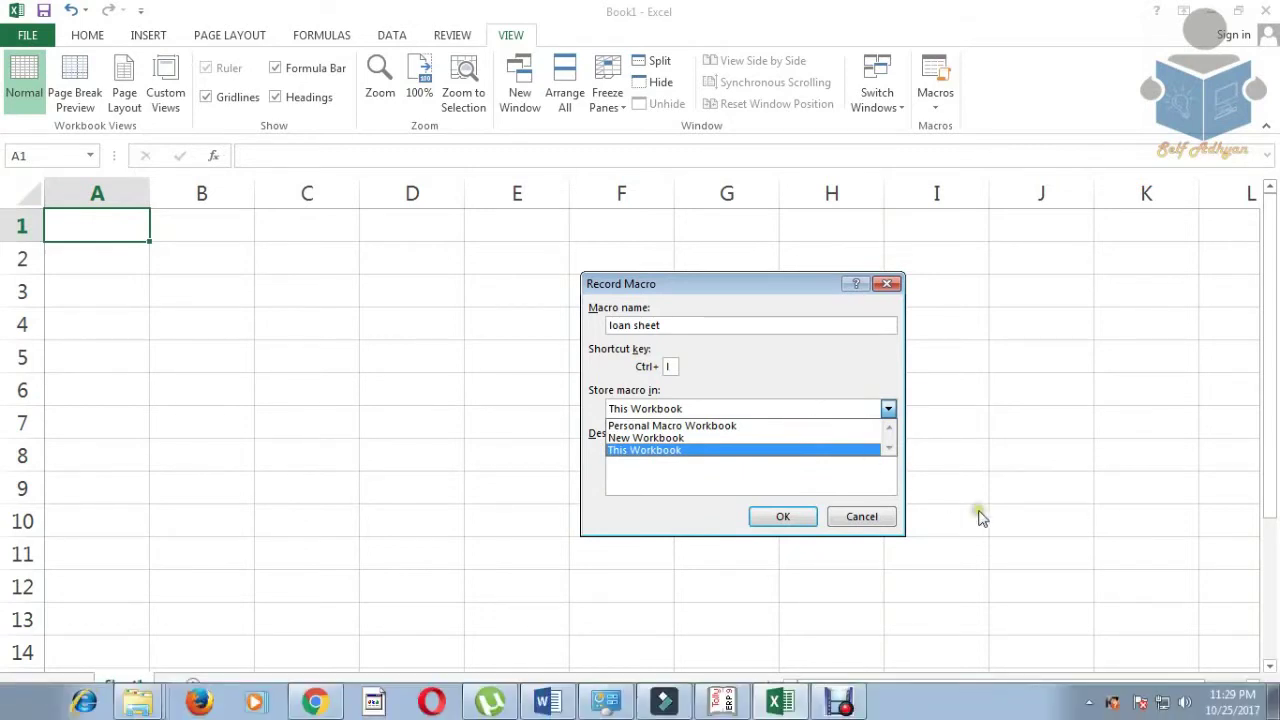
pyautogui.click(1119, 638)
pyautogui.click(720, 408)
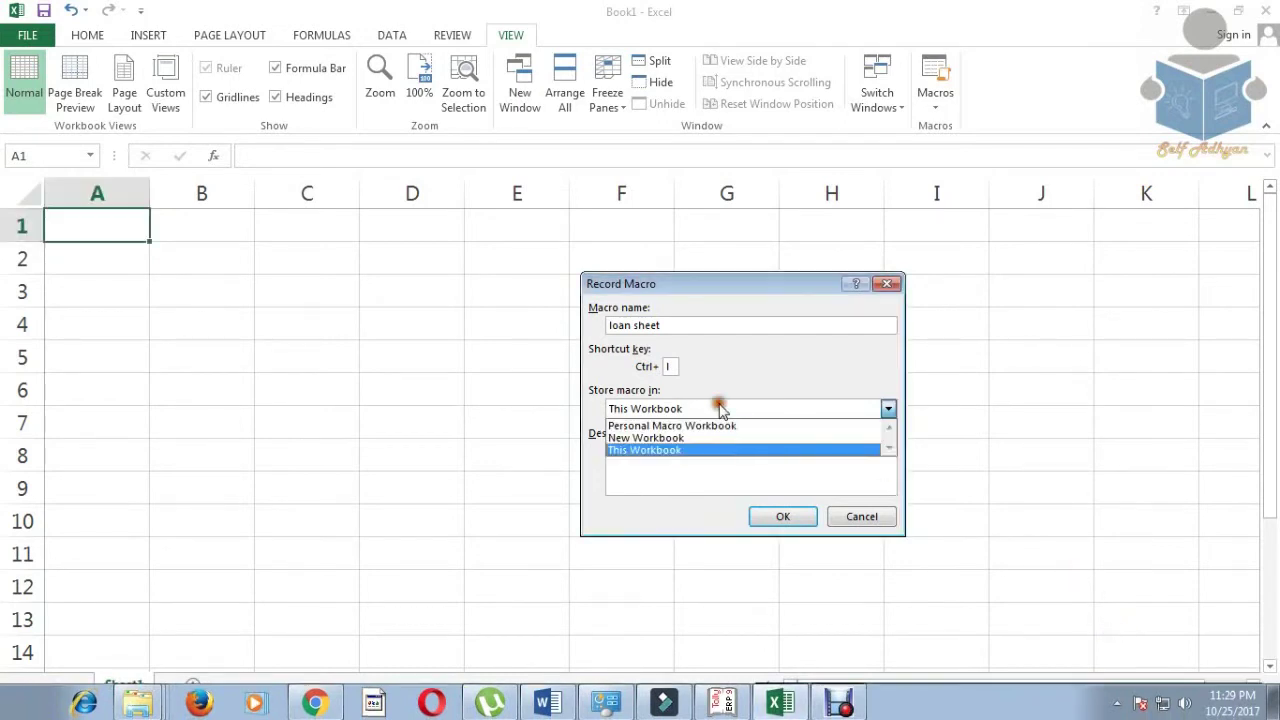
pyautogui.click(707, 456)
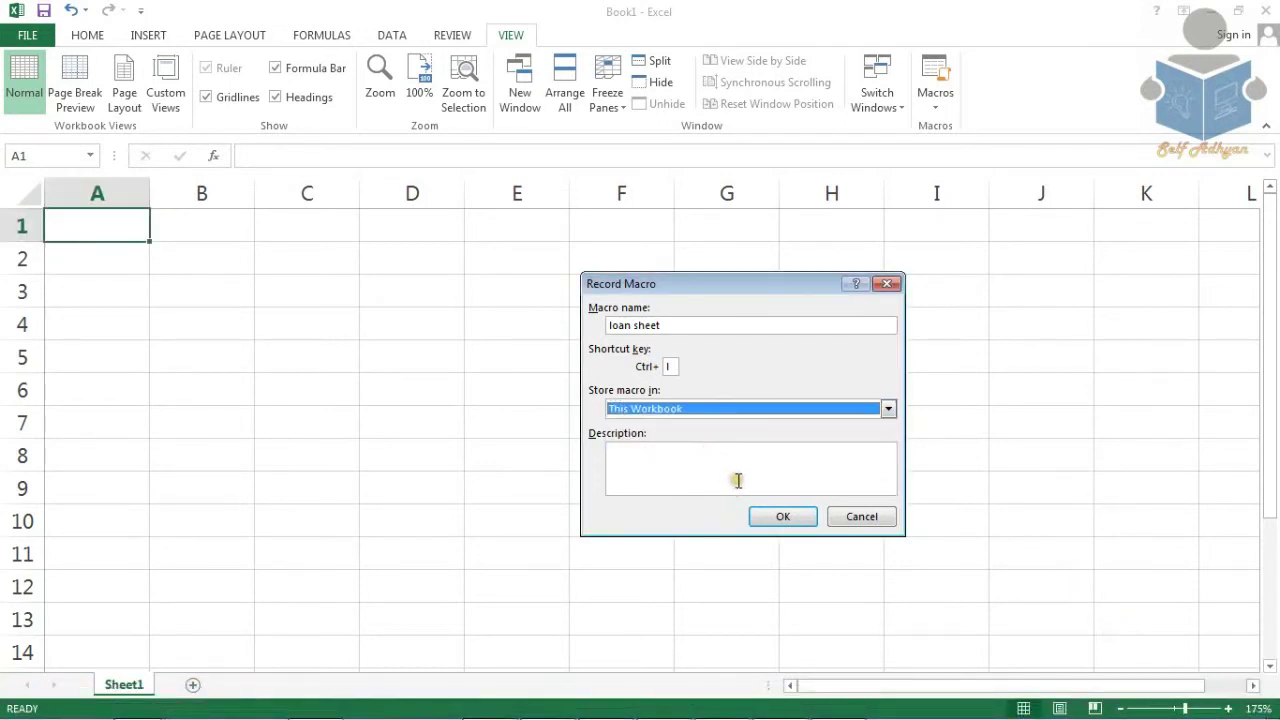
# Add the description 'Installment calculation' and submit the macro settings.
pyautogui.click(736, 479)
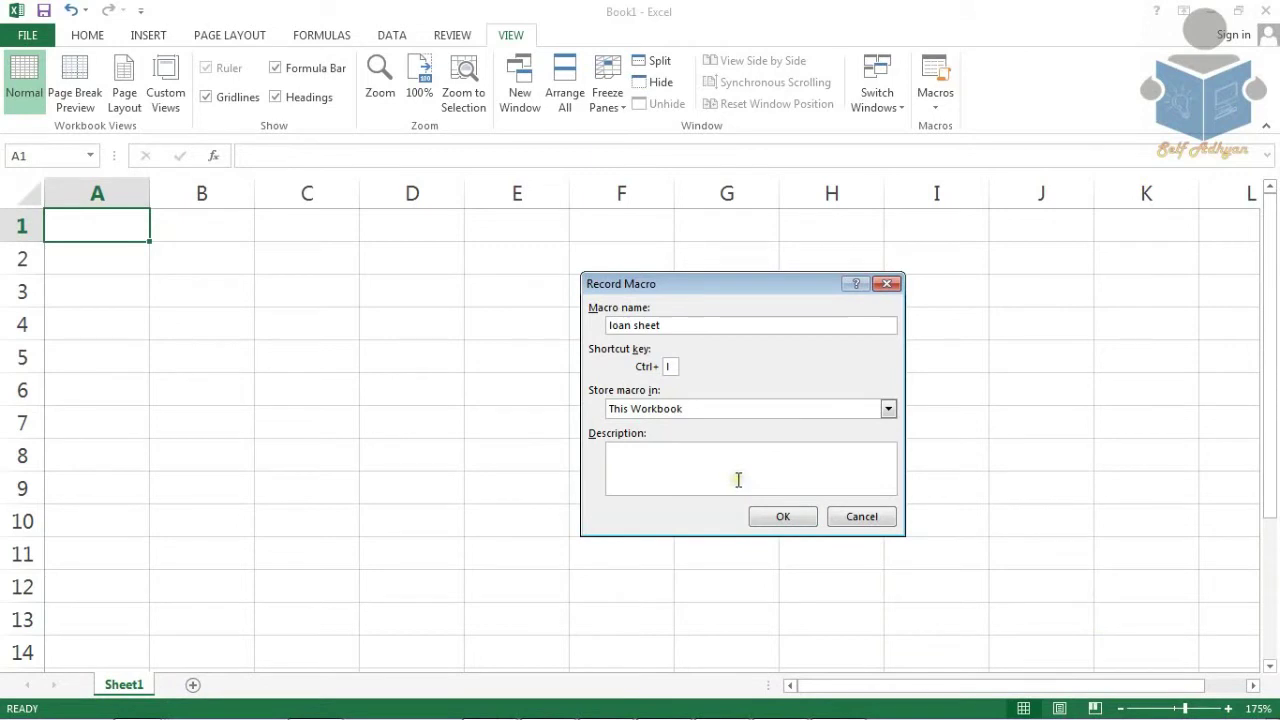
pyautogui.write('Inst')
pyautogui.write('allmen')
pyautogui.write('t calcu')
pyautogui.write('lation')
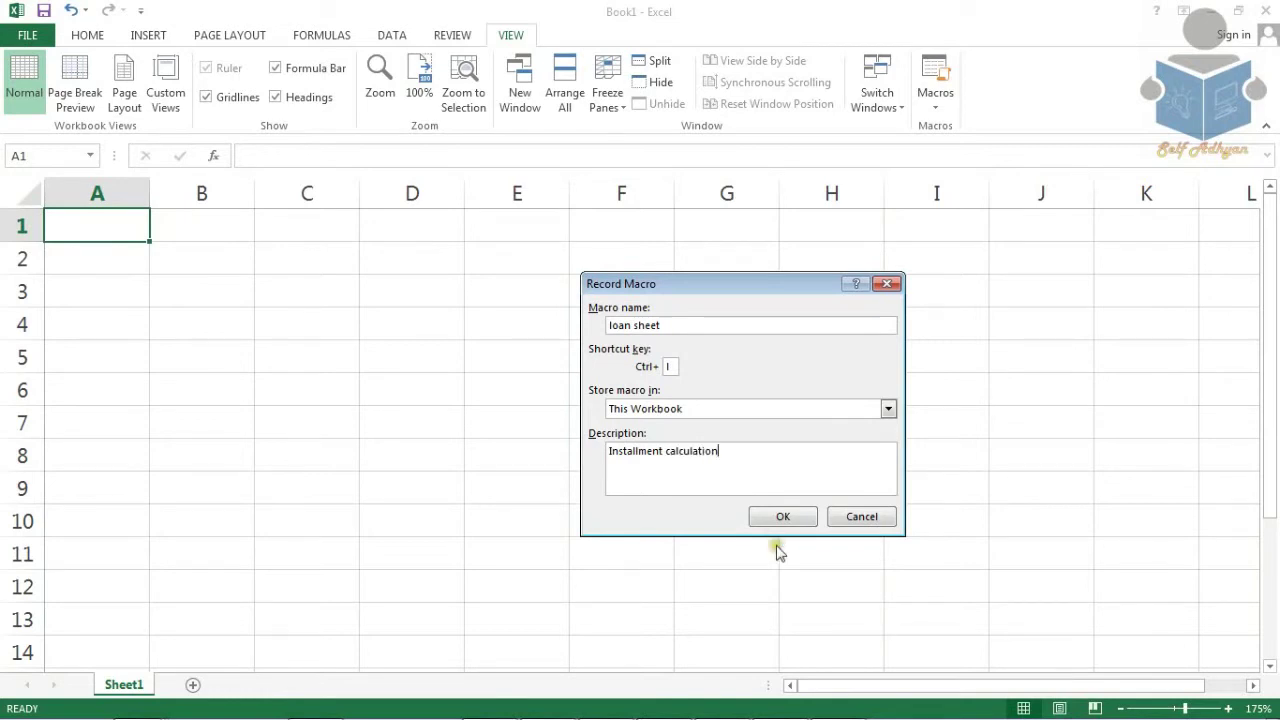
pyautogui.click(765, 532)
# Dismiss the invalid-name warning, rename the macro to 'loan', and start recording.
pyautogui.click(770, 521)
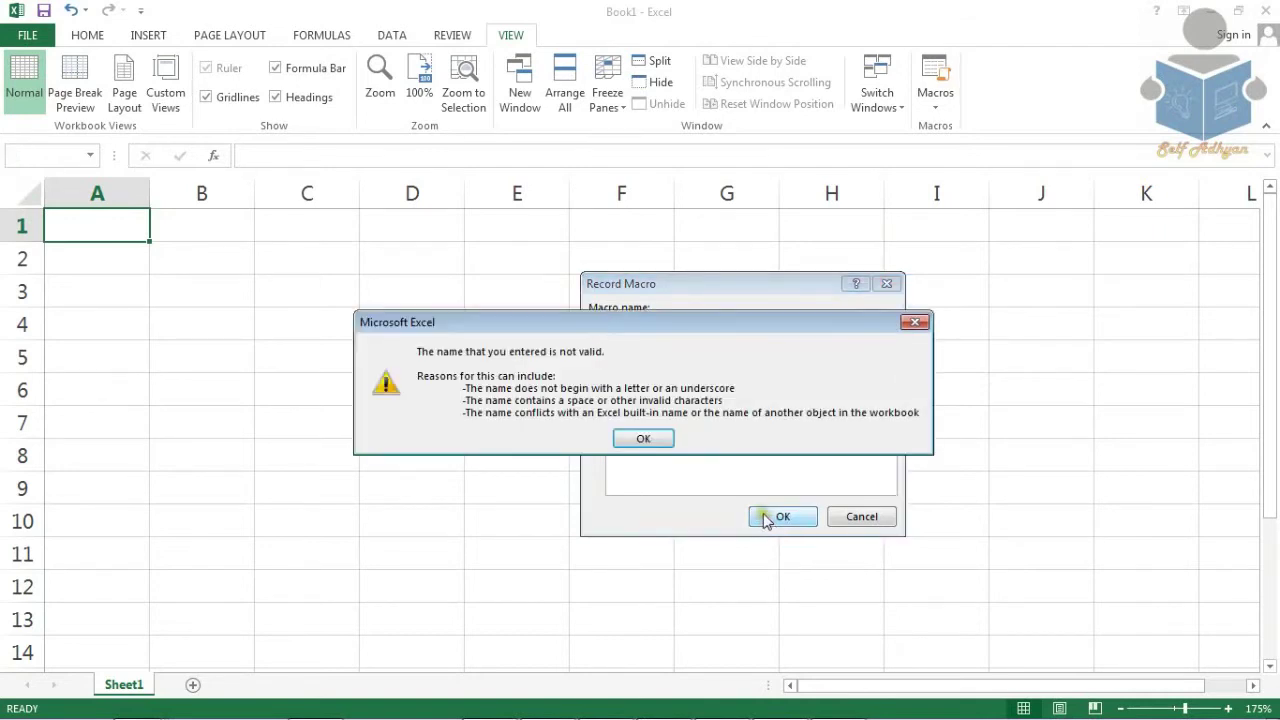
pyautogui.moveTo(637, 324); pyautogui.dragTo(817, 131)
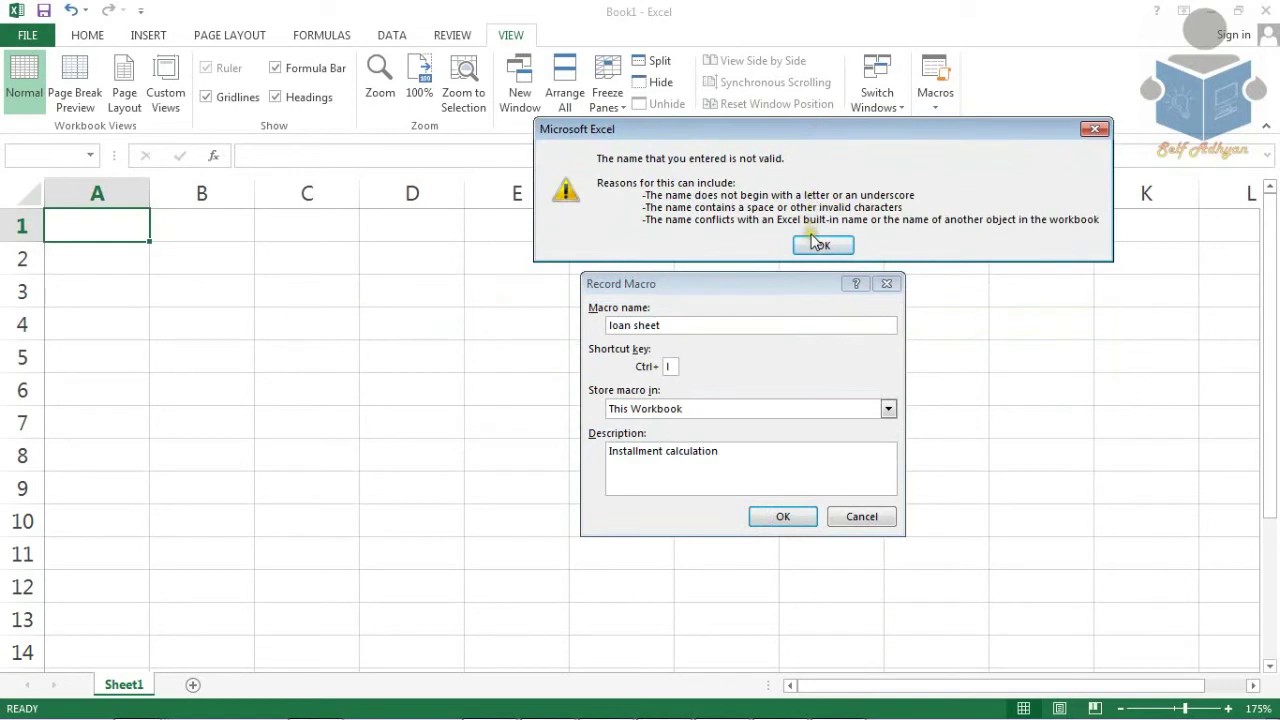
pyautogui.click(818, 245)
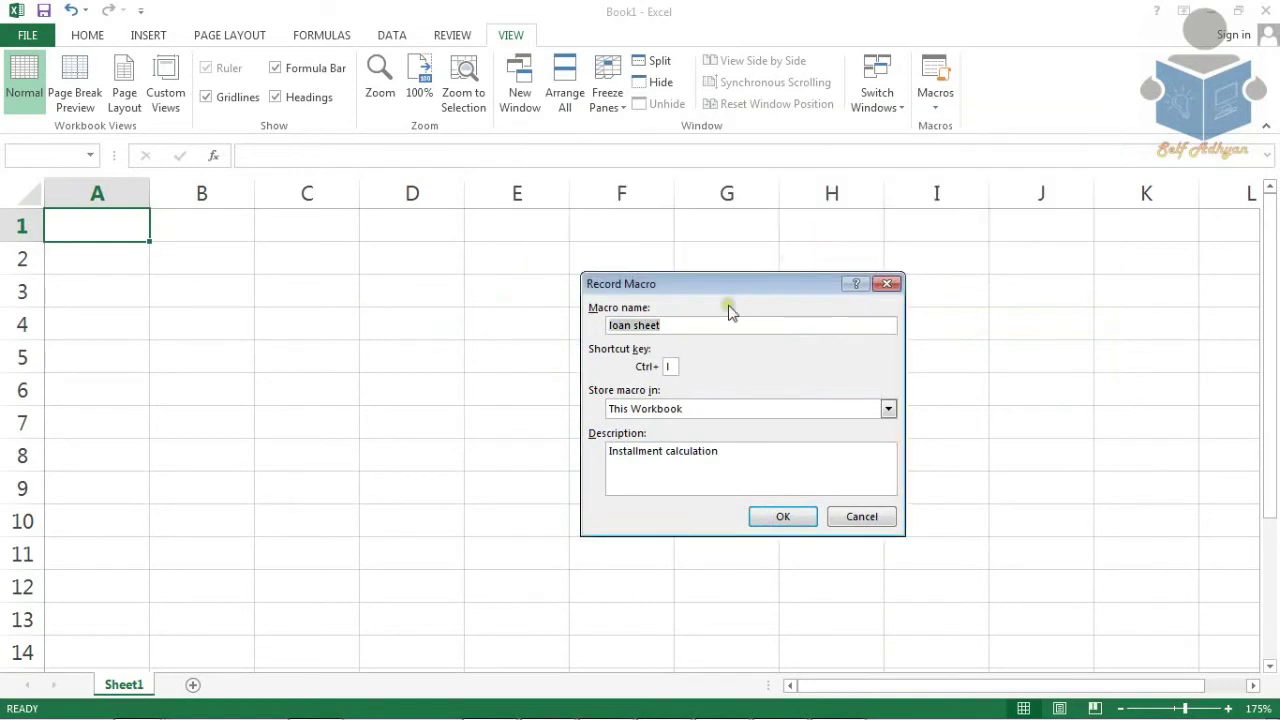
pyautogui.write('los')
pyautogui.write('m')
pyautogui.press('BackSpace')
pyautogui.press('BackSpace')
pyautogui.write('an')
pyautogui.click(783, 516)
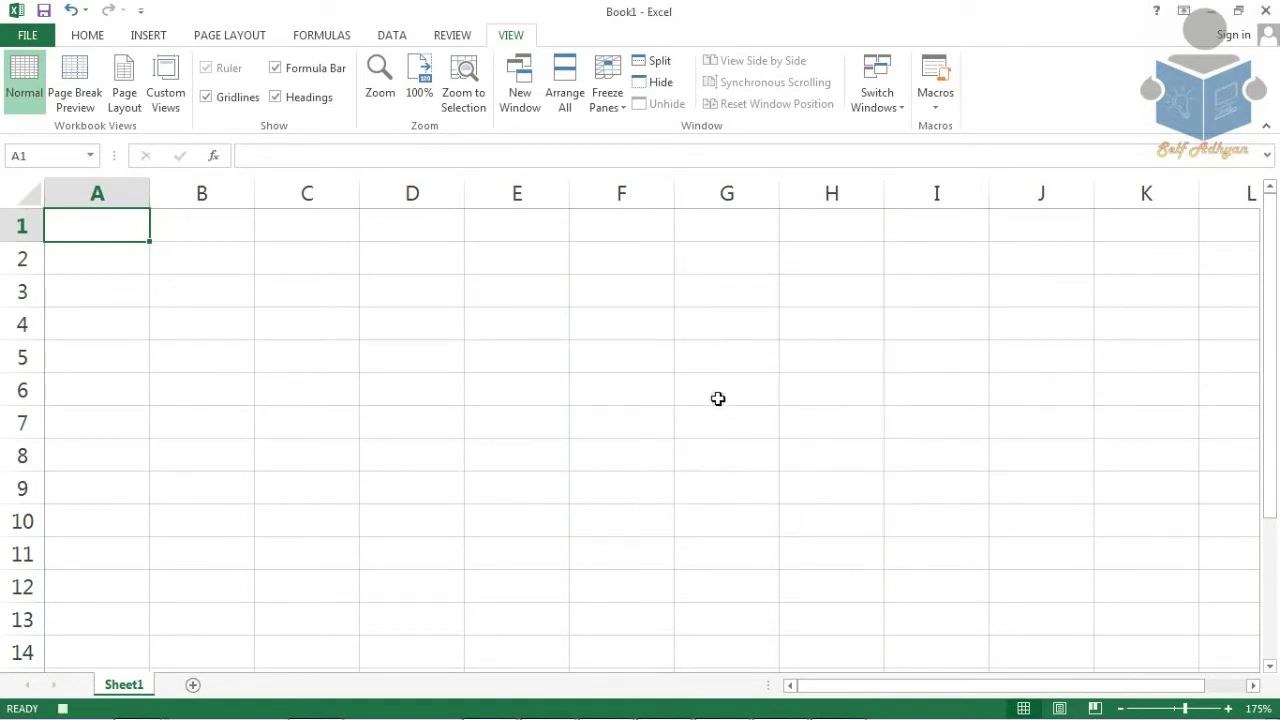
pyautogui.click(935, 110)
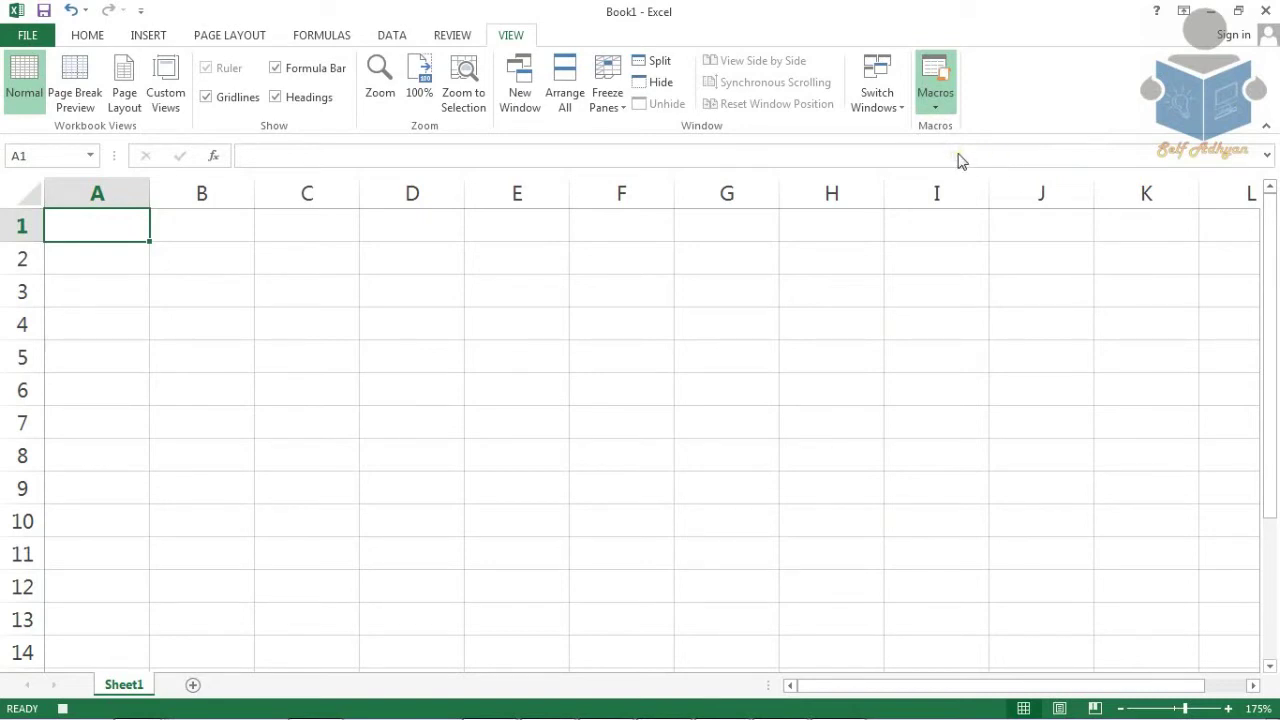
pyautogui.click(110, 232)
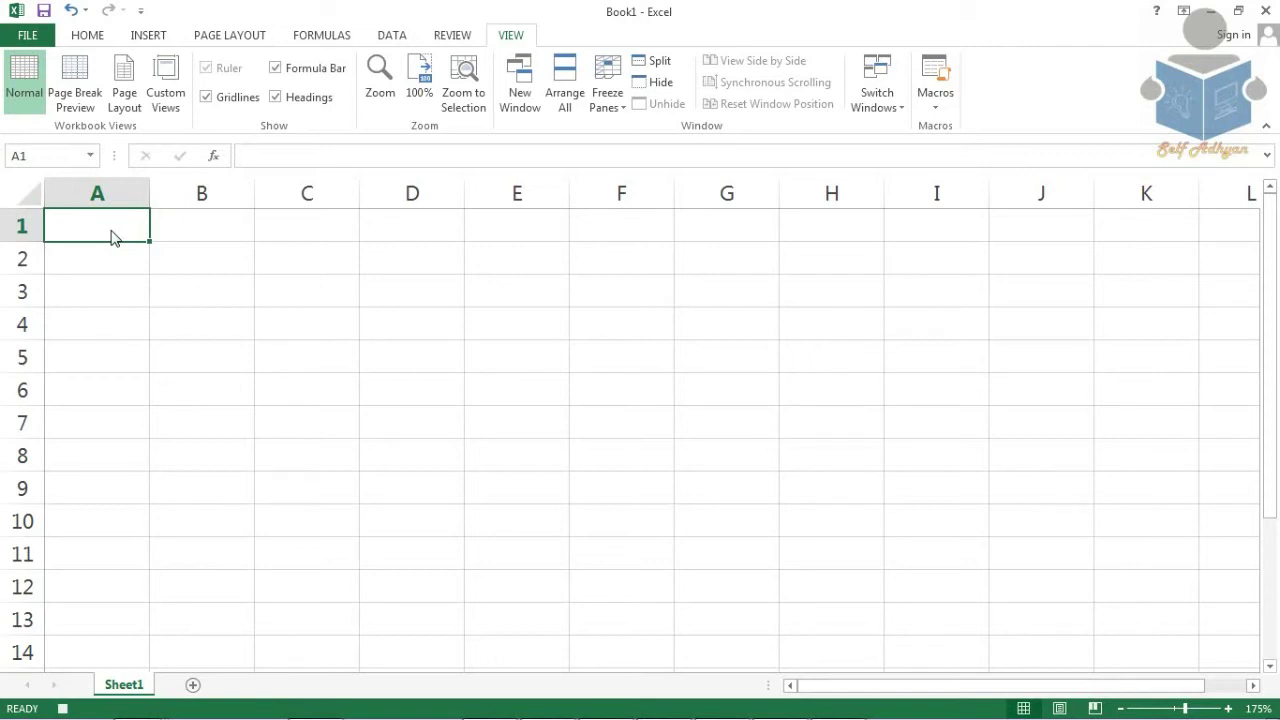
# Enter the labels loan, rate and year in A1:A3.
pyautogui.write('loan')
pyautogui.press('Return')
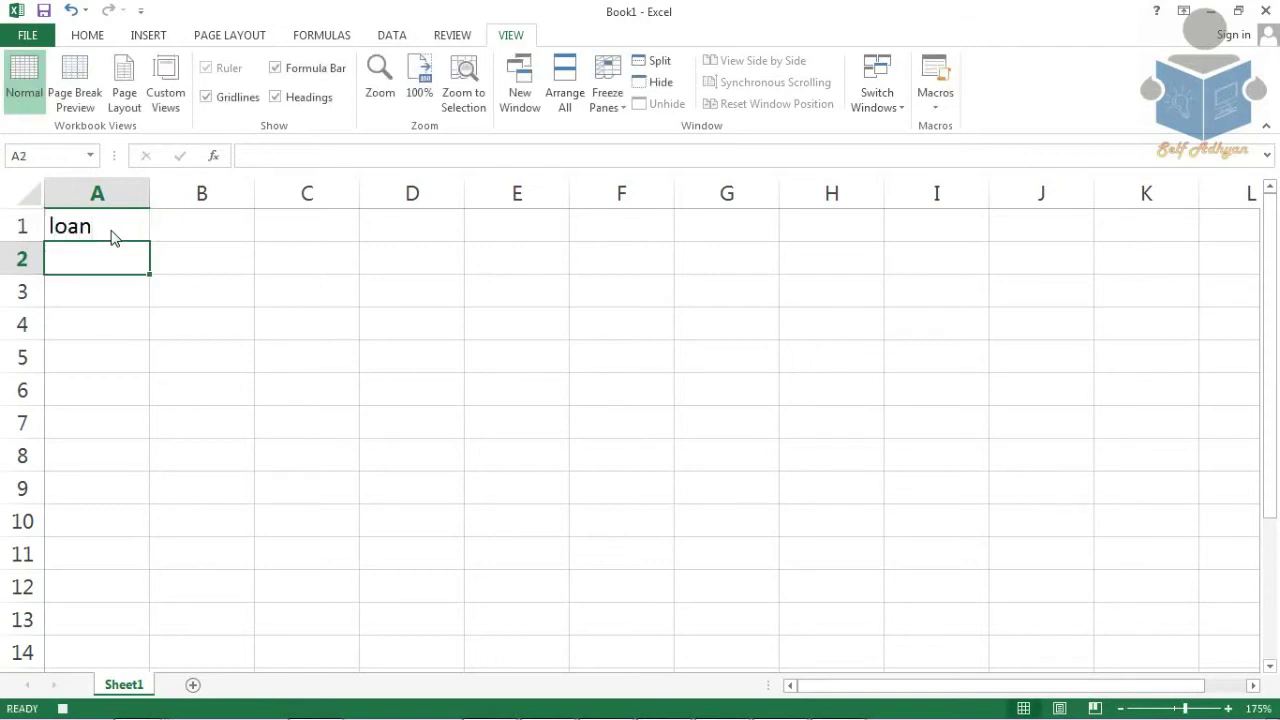
pyautogui.write('rate')
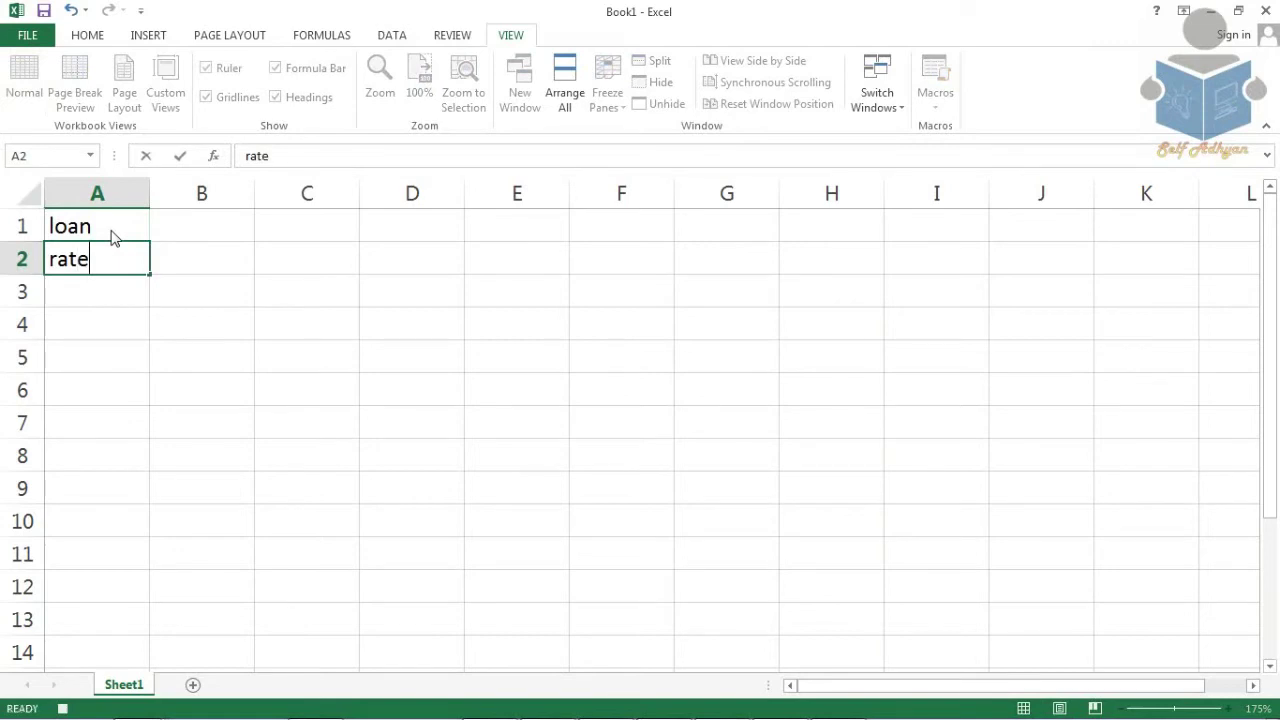
pyautogui.press('Return')
pyautogui.write('year')
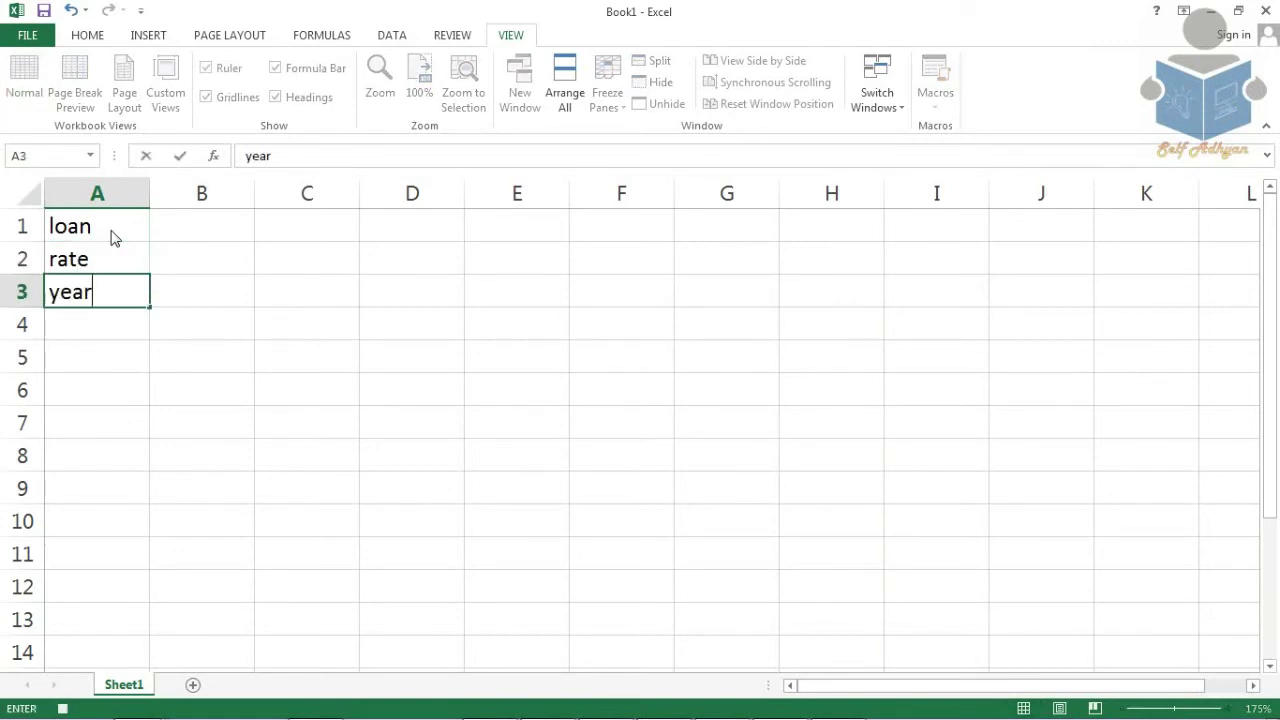
pyautogui.press('Tab')
pyautogui.press('Up')
pyautogui.press('Up')
# Enter the values 50000, 4% and 3 in B1:B3.
pyautogui.write('50000')
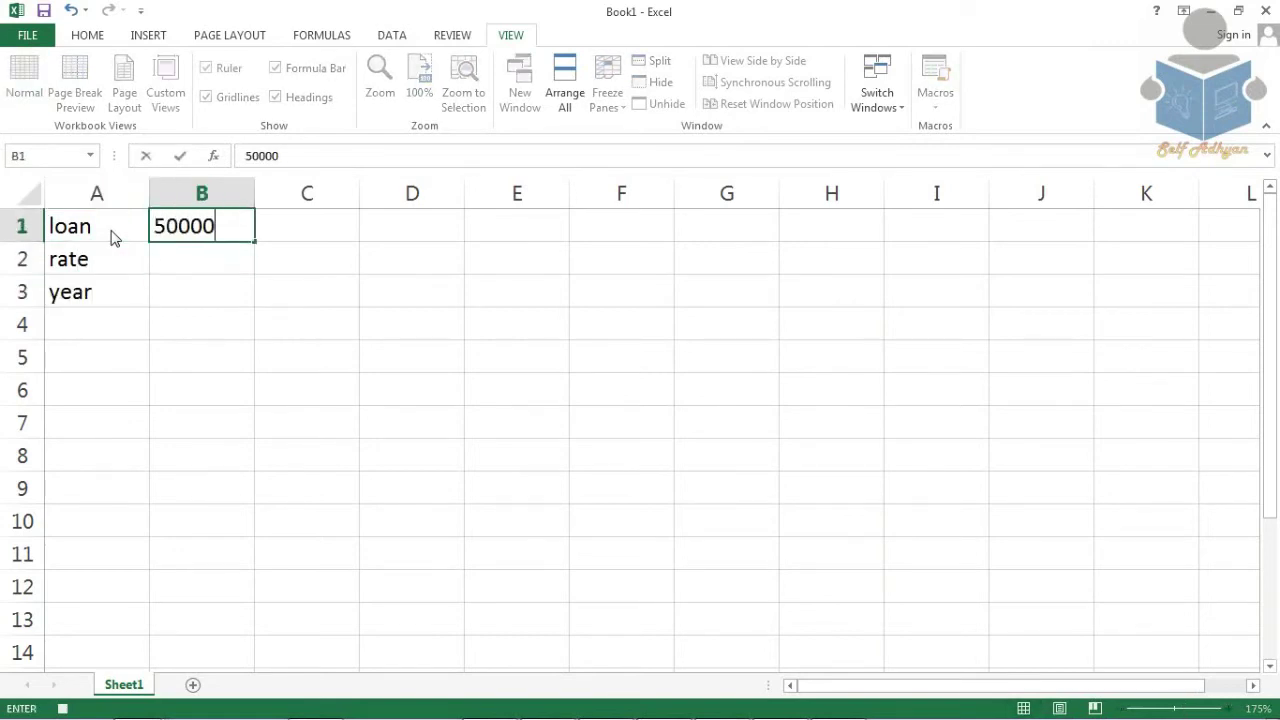
pyautogui.press('Return')
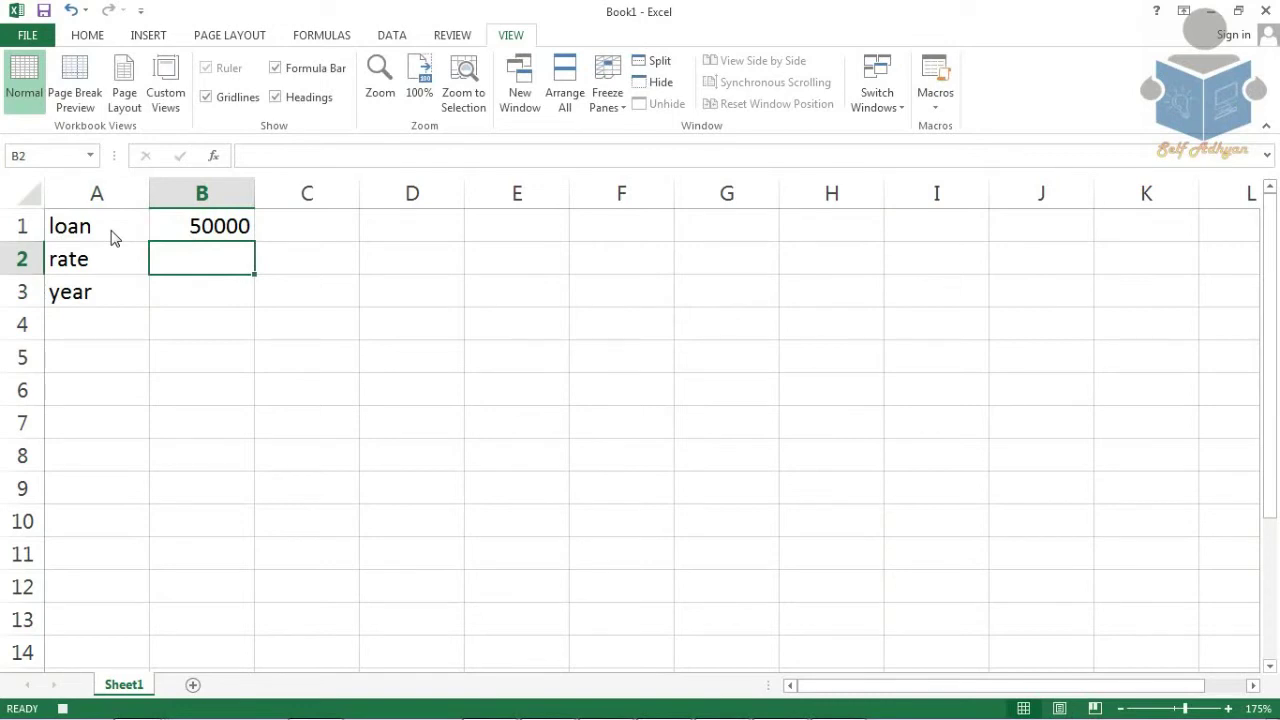
pyautogui.write('4%')
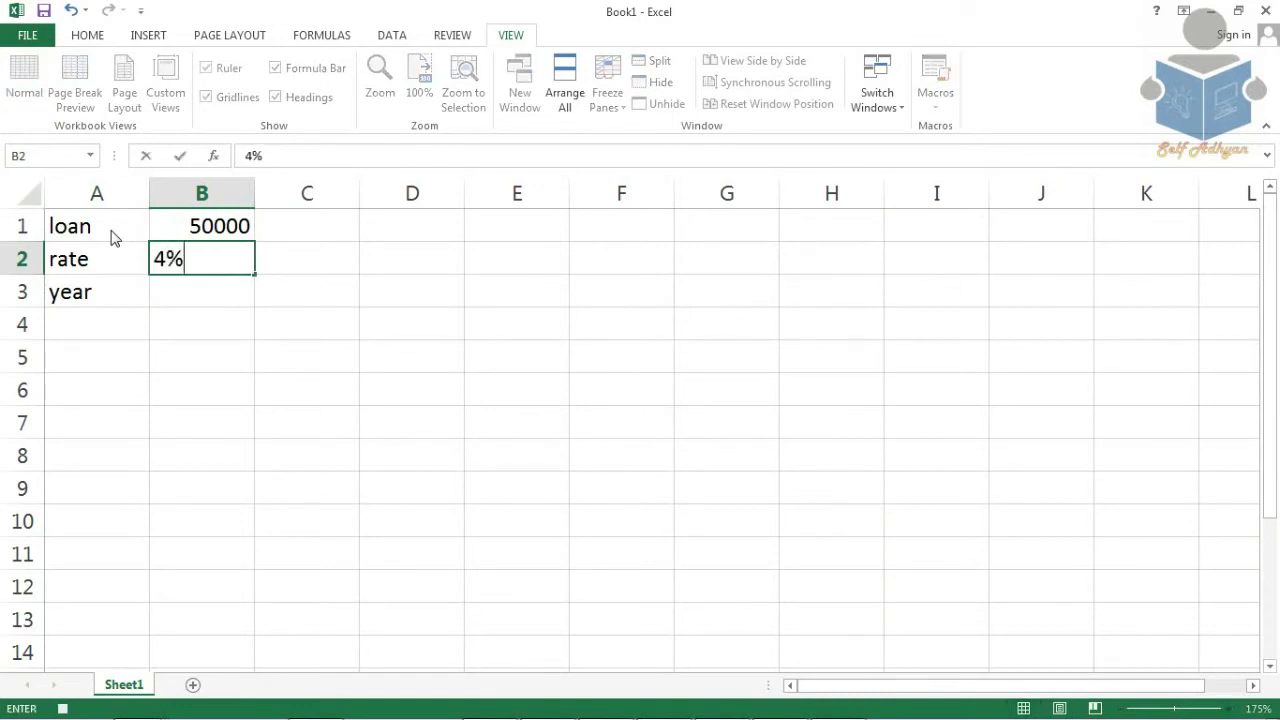
pyautogui.press('Return')
pyautogui.write('3')
pyautogui.press('Return')
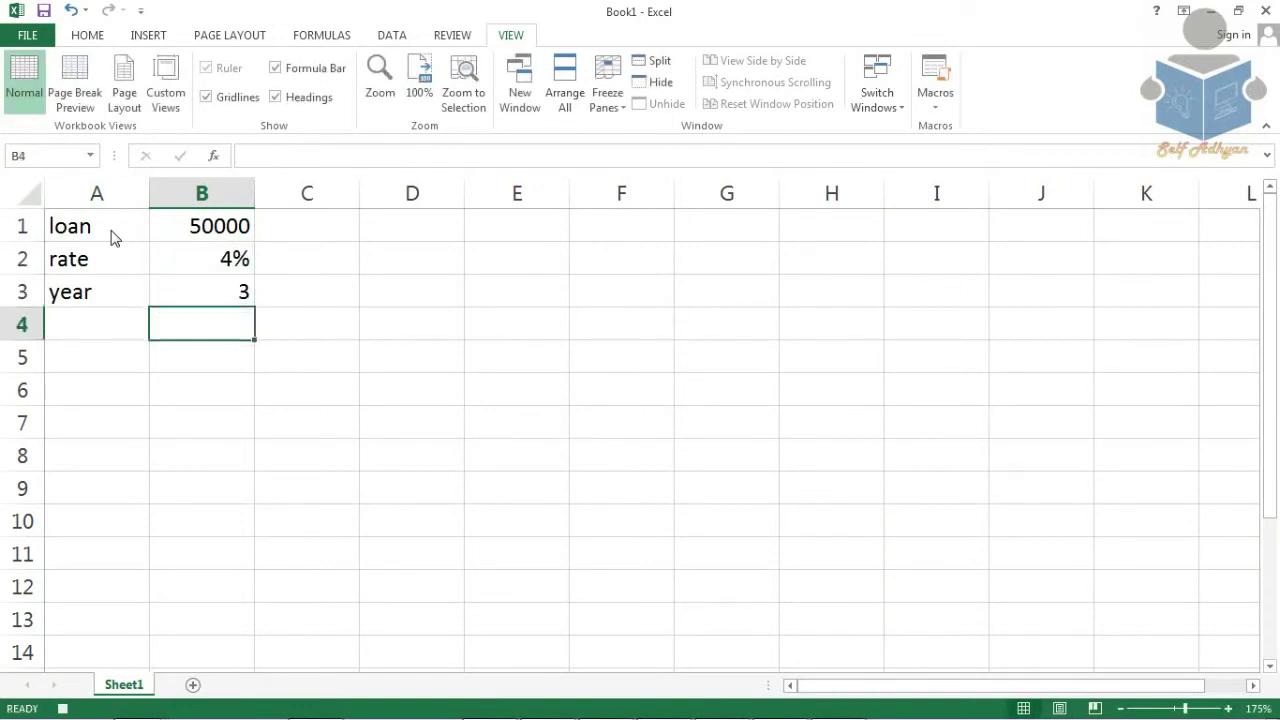
# Add the 'installment' label in A4 and widen column A to fit it.
pyautogui.write('inst')
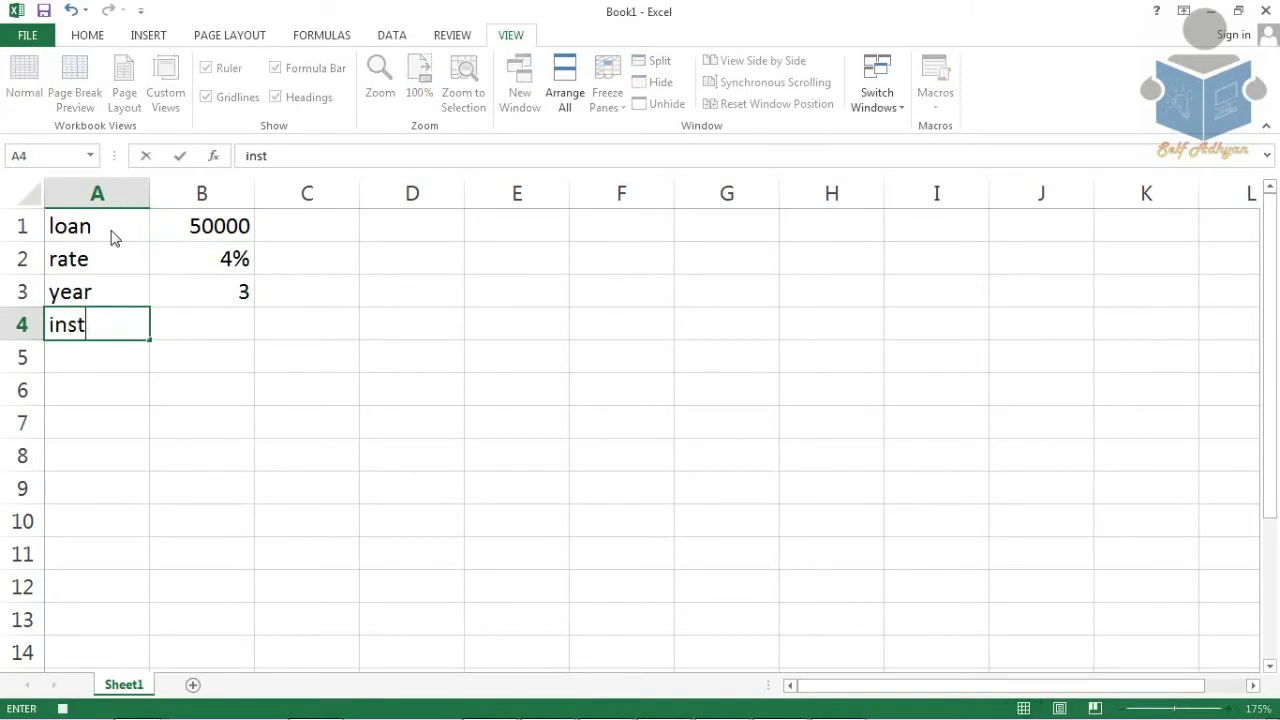
pyautogui.write('allment')
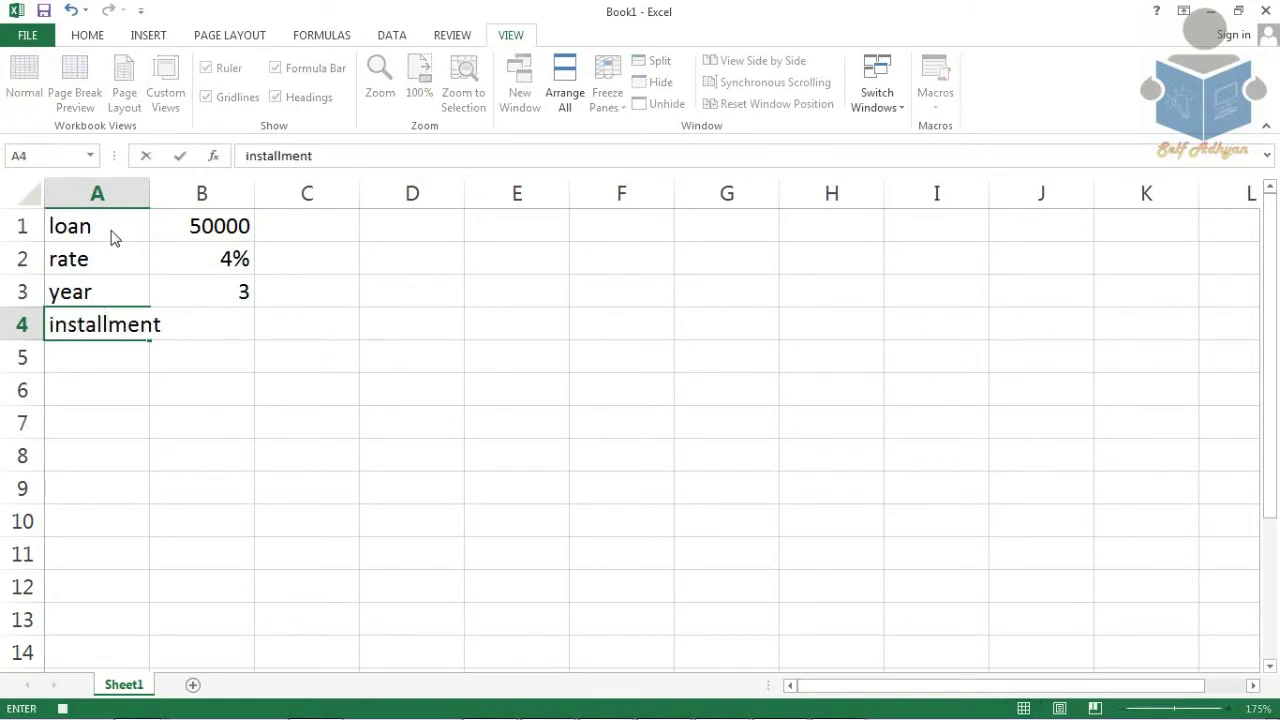
pyautogui.click(170, 178)
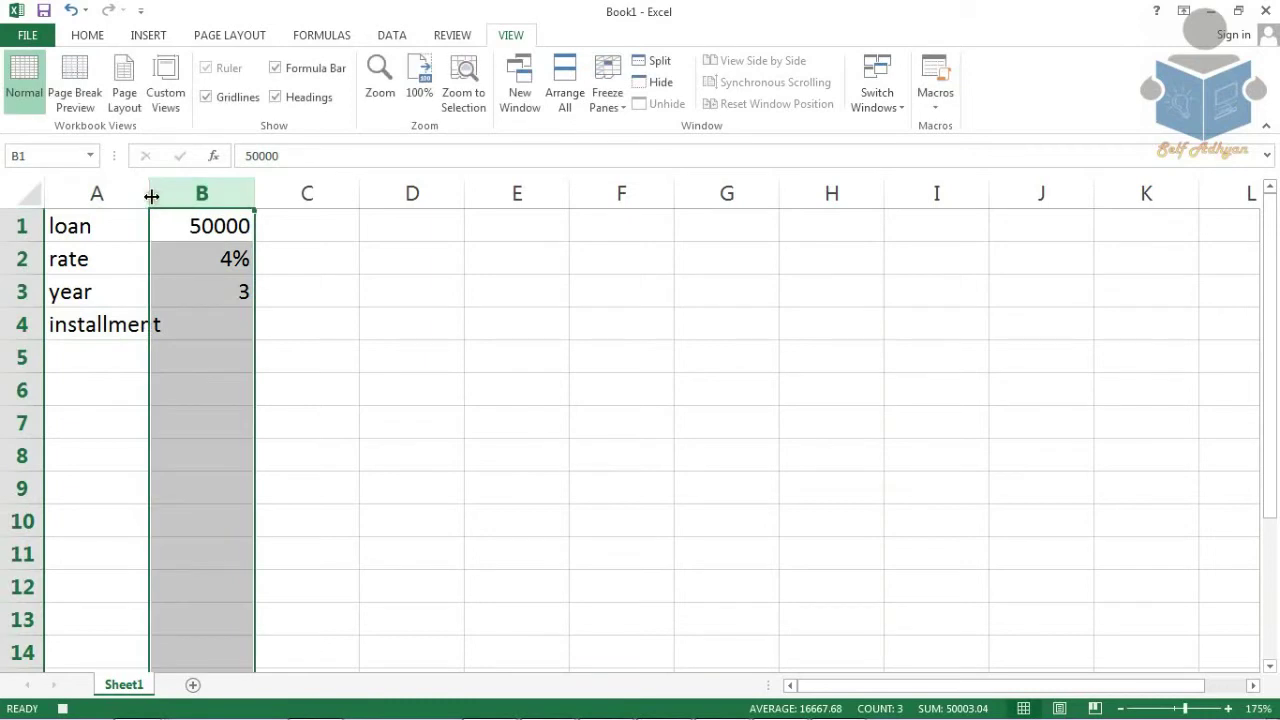
pyautogui.moveTo(151, 194); pyautogui.dragTo(190, 194)
pyautogui.click(232, 318)
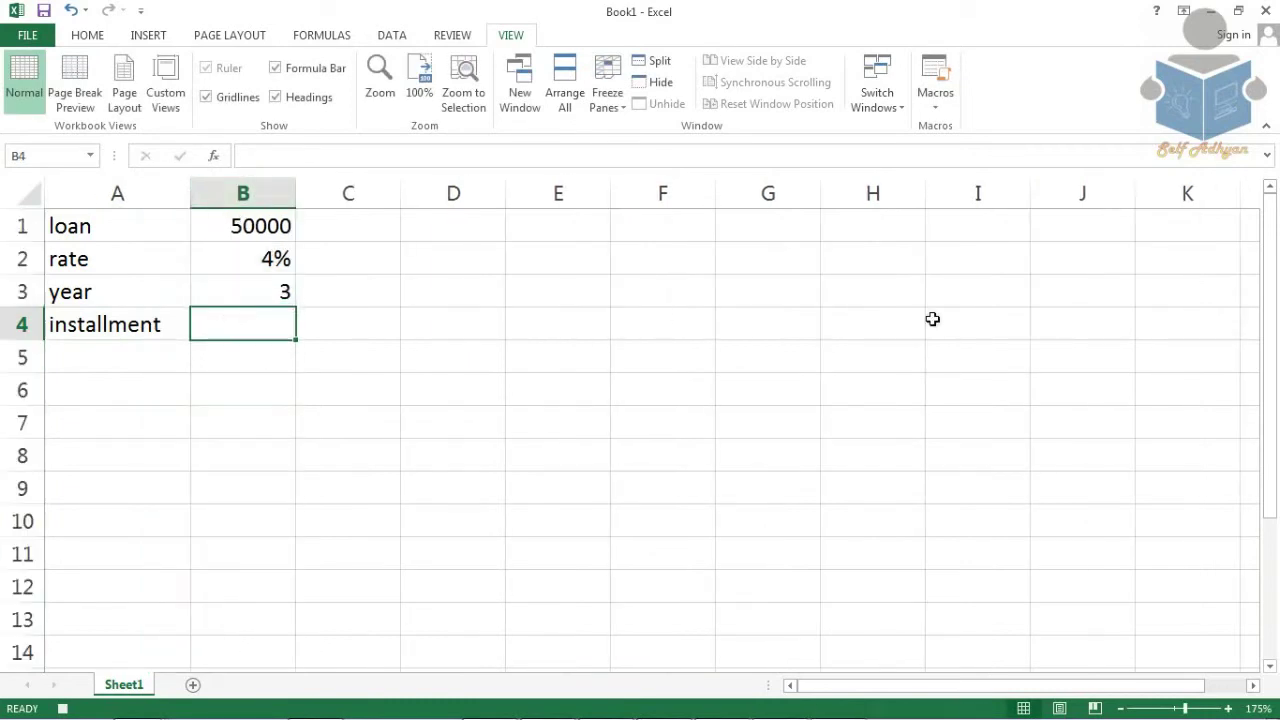
# Enter =PMT(B2,B3,-B1) in B4, giving an installment of $18,017.43.
pyautogui.write('=pm')
pyautogui.press('Tab')
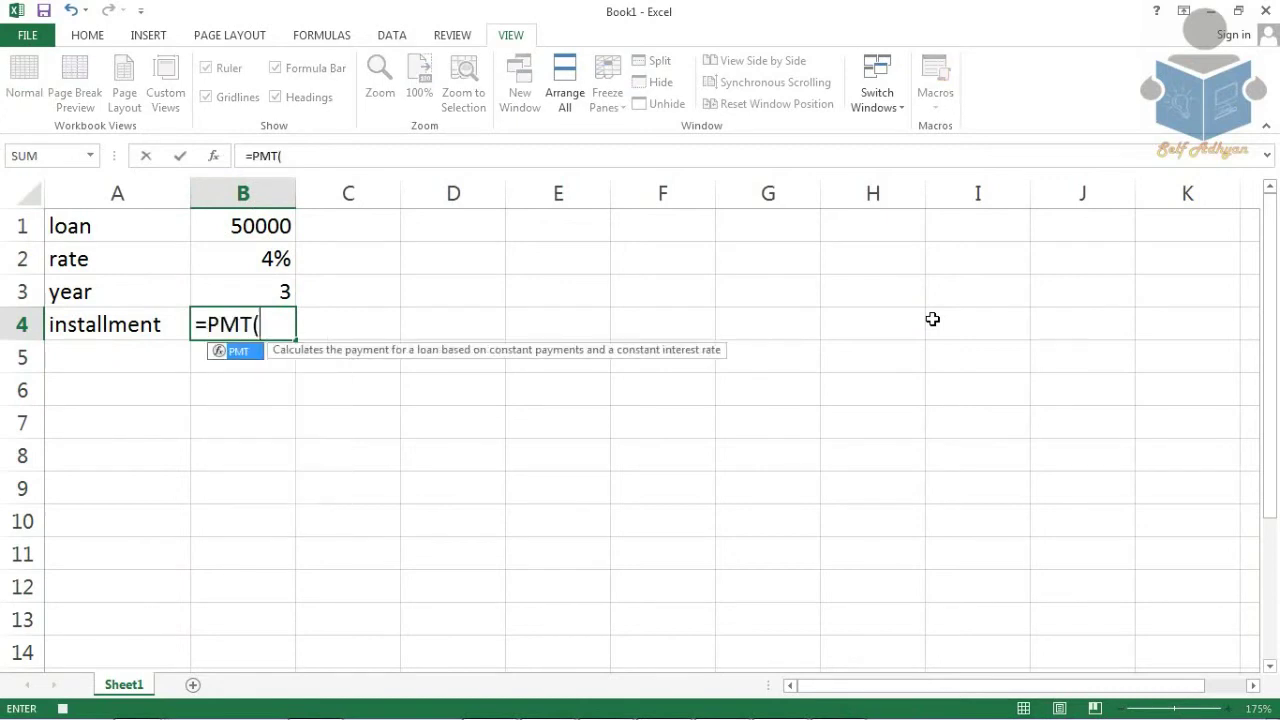
pyautogui.click(234, 258)
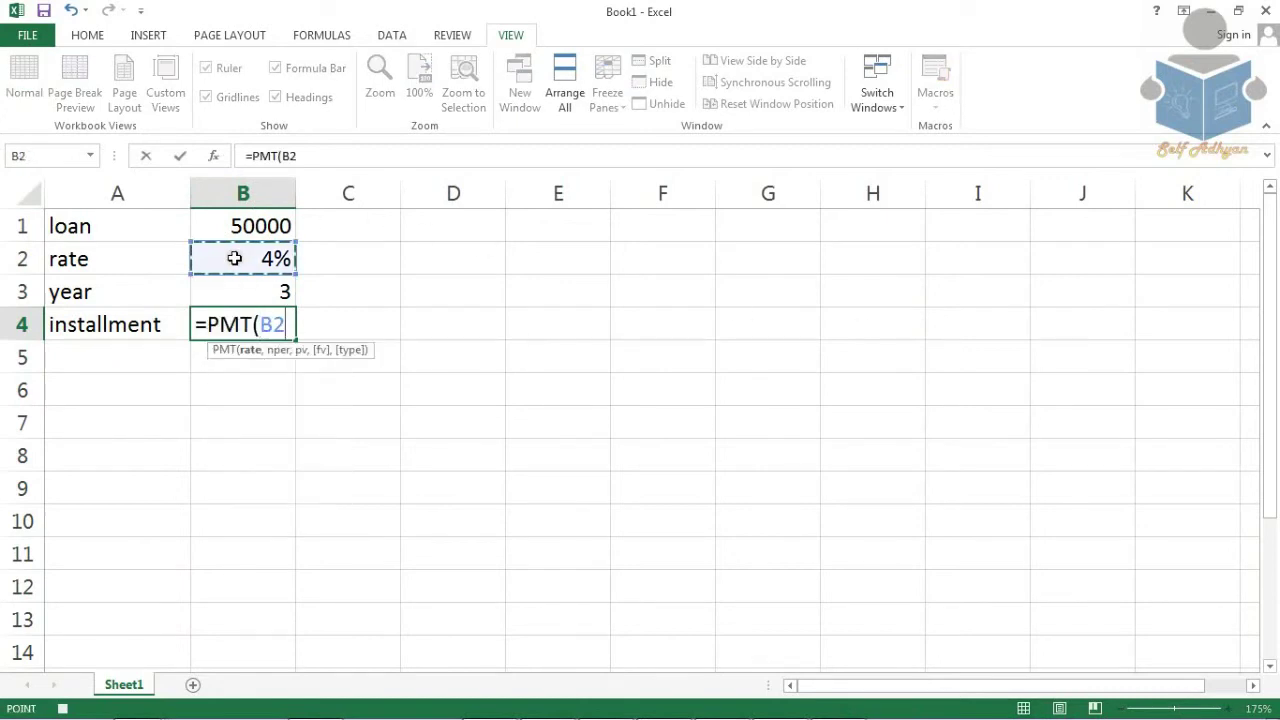
pyautogui.write(',')
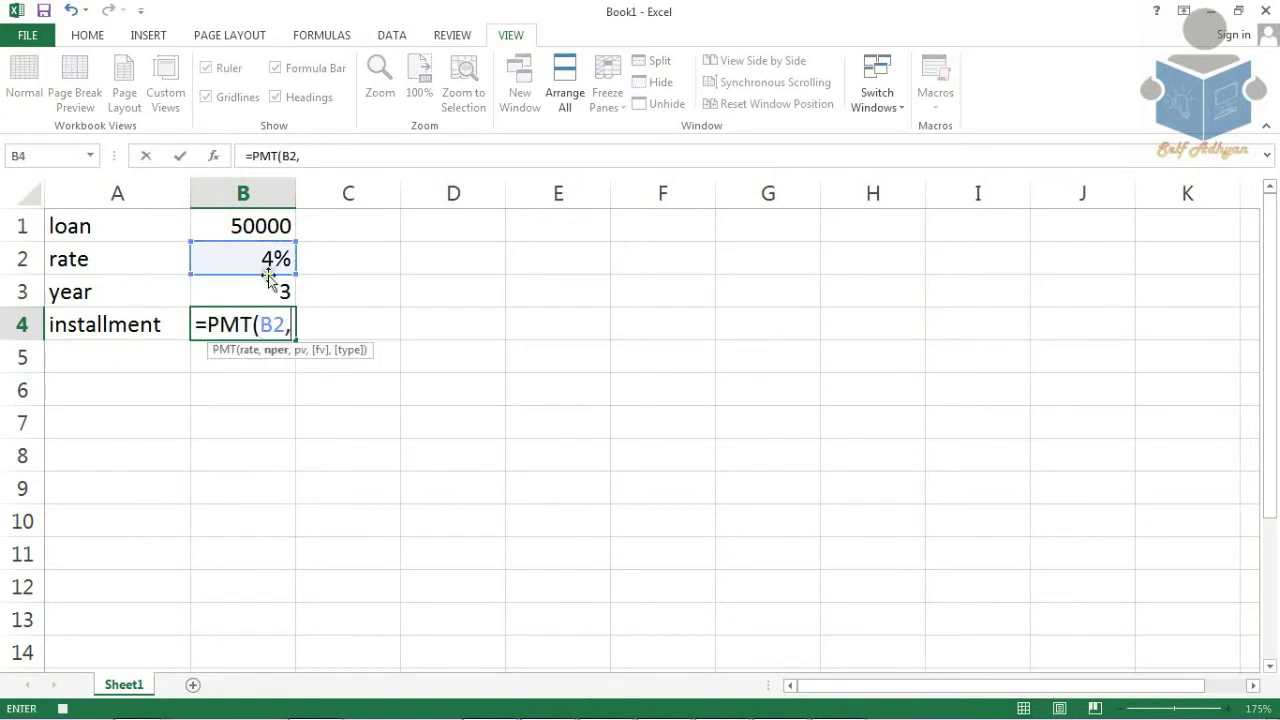
pyautogui.click(266, 288)
pyautogui.write(',')
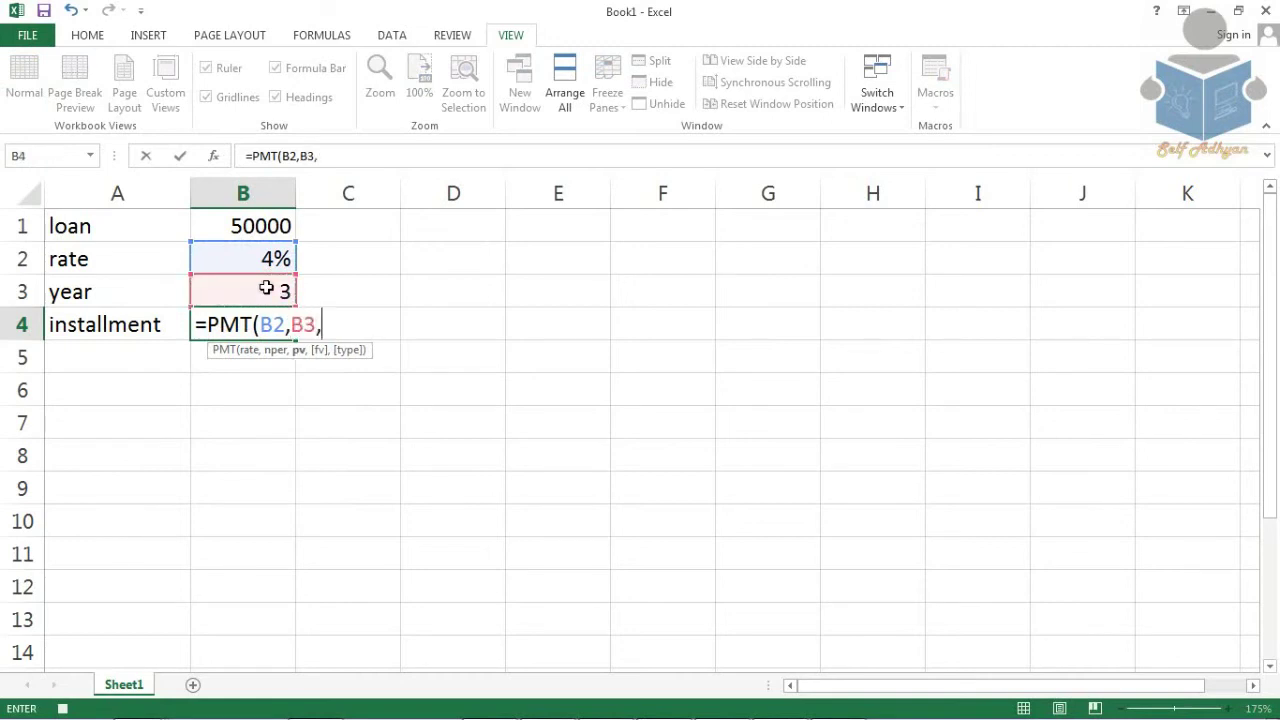
pyautogui.write('-')
pyautogui.click(248, 228)
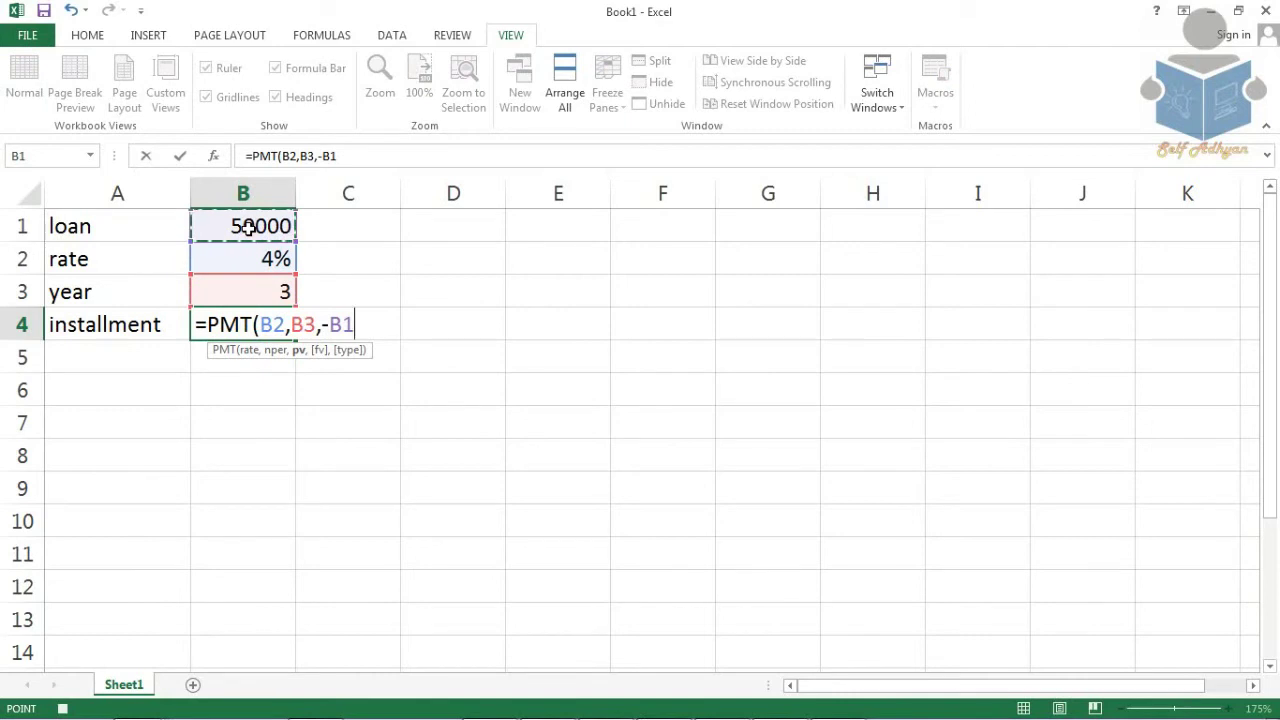
pyautogui.write(')')
pyautogui.press('Return')
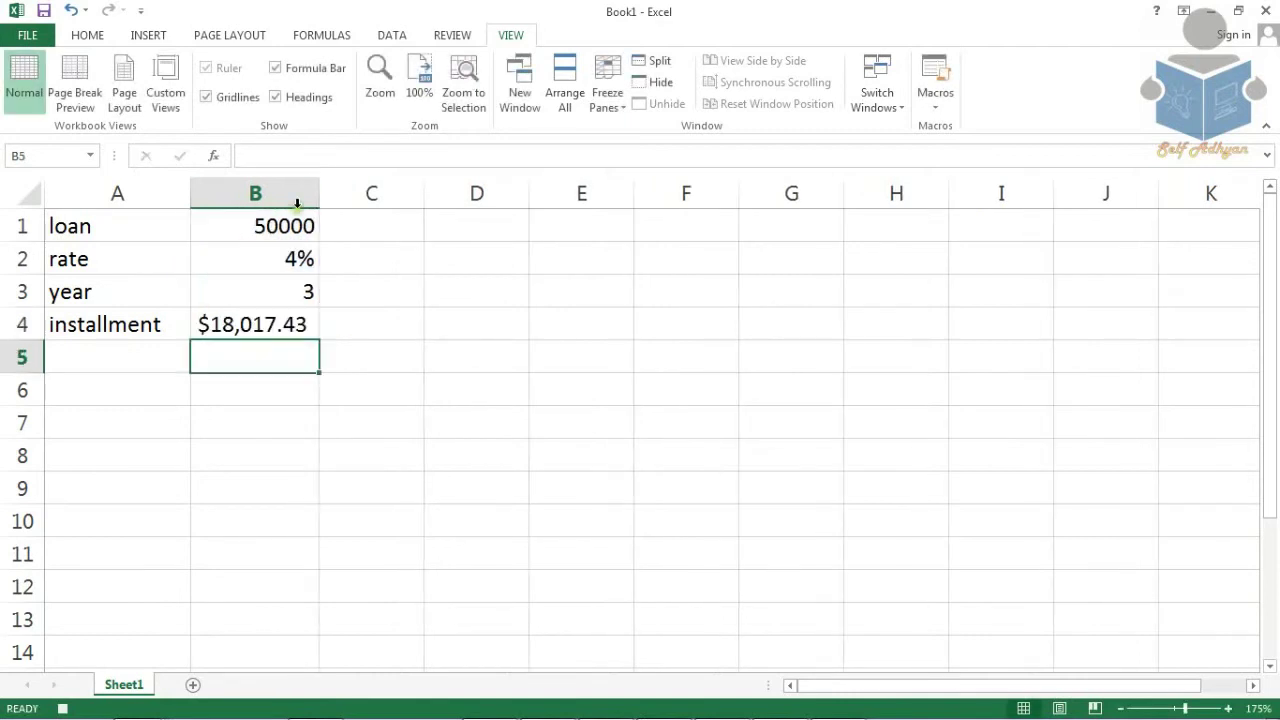
# Widen column B to fit the installment and check cells B1 through B3.
pyautogui.moveTo(324, 194); pyautogui.dragTo(348, 194)
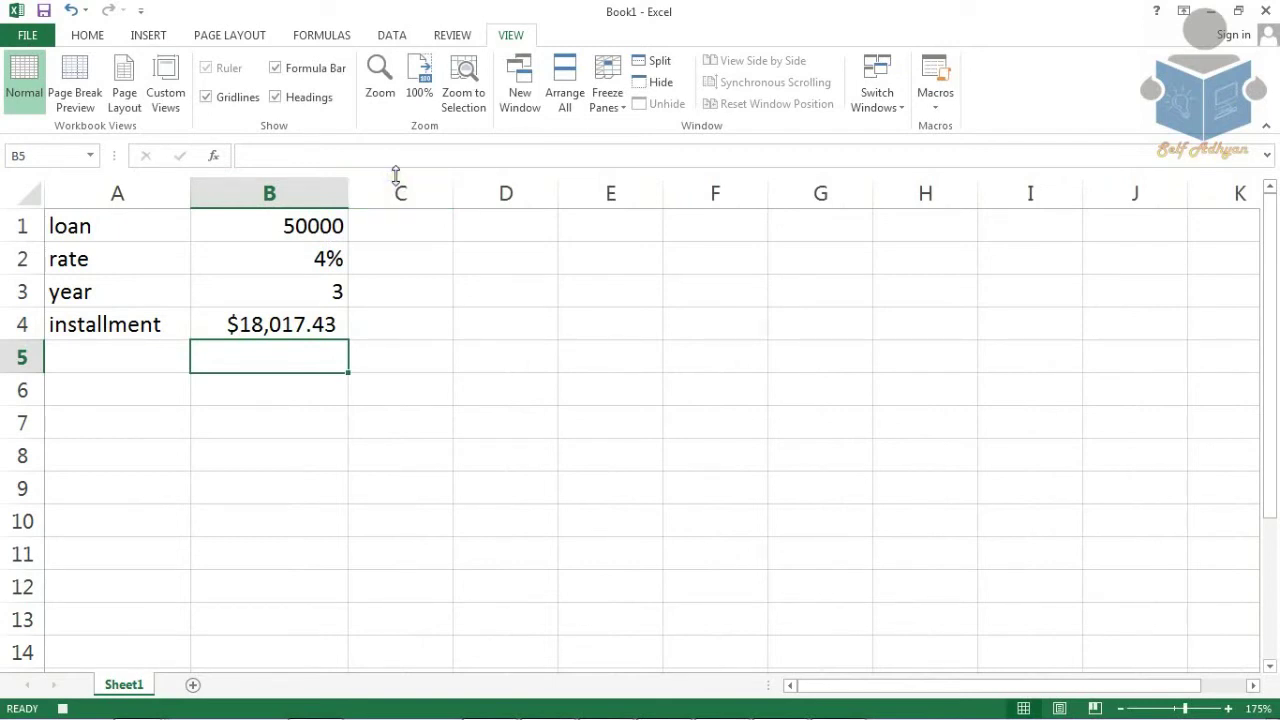
pyautogui.click(326, 226)
pyautogui.click(322, 255)
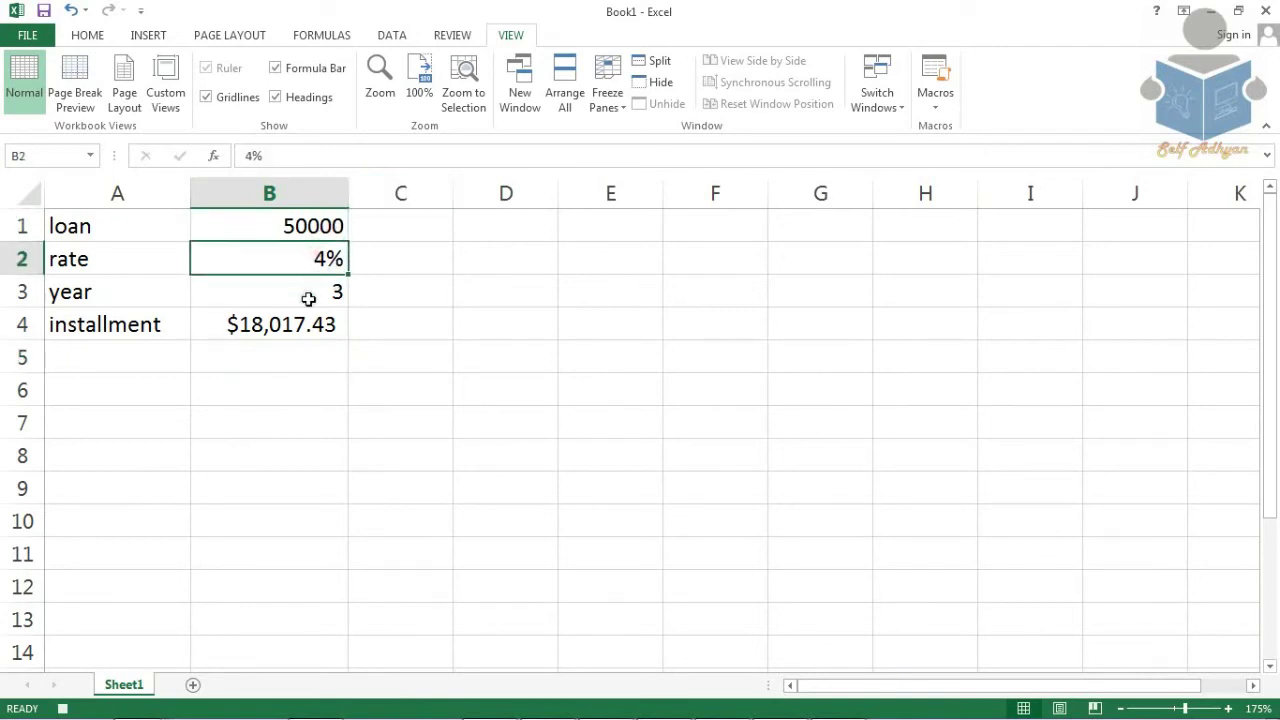
pyautogui.click(309, 297)
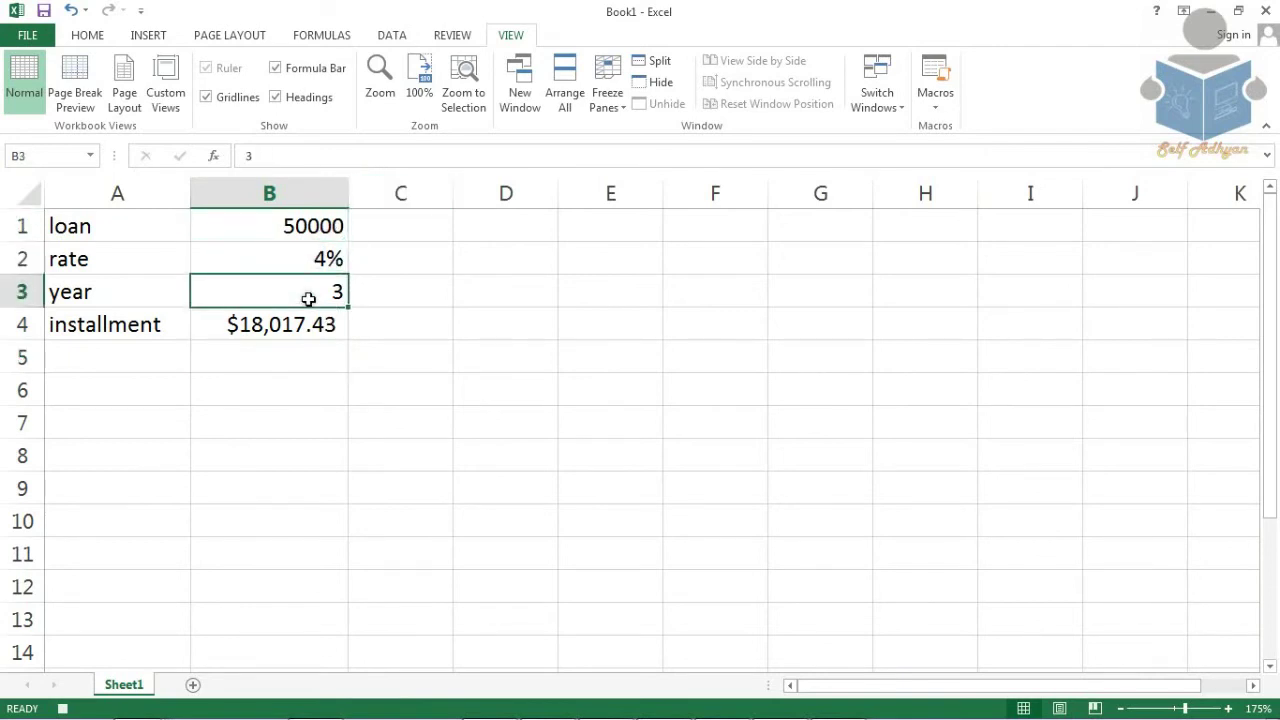
# Stop recording the loan macro from the Macros menu.
pyautogui.click(411, 301)
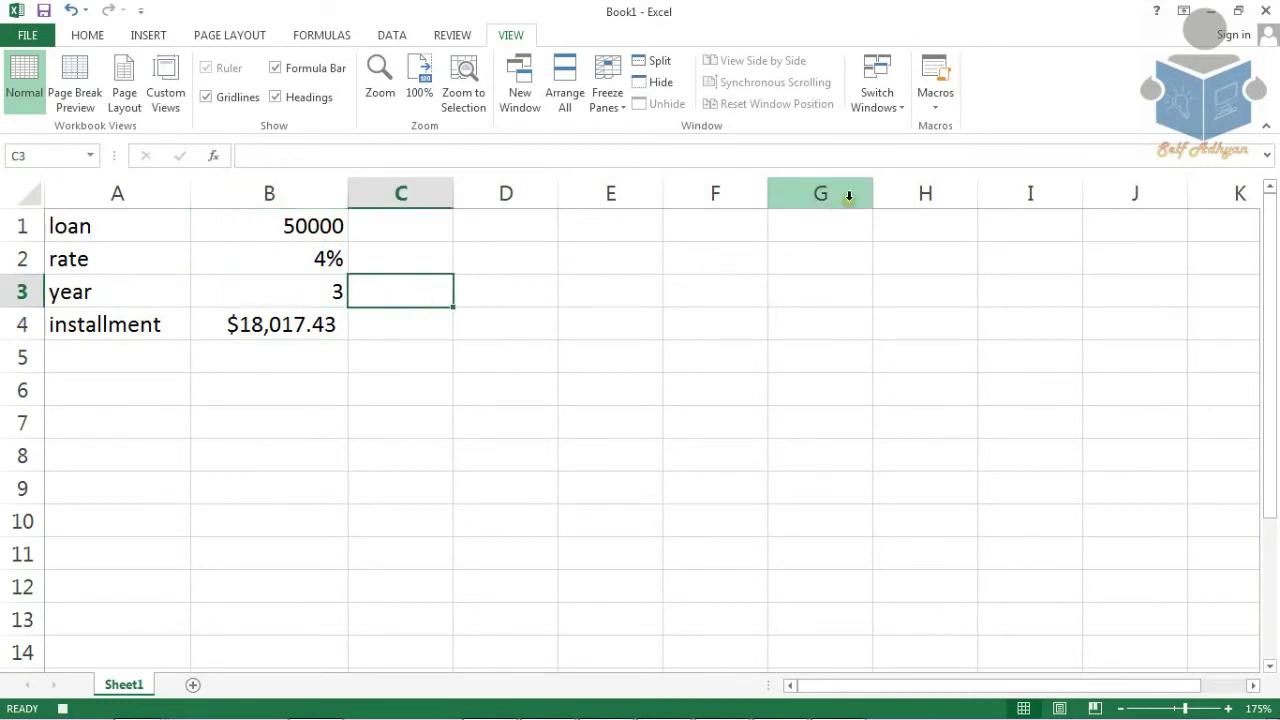
pyautogui.click(925, 113)
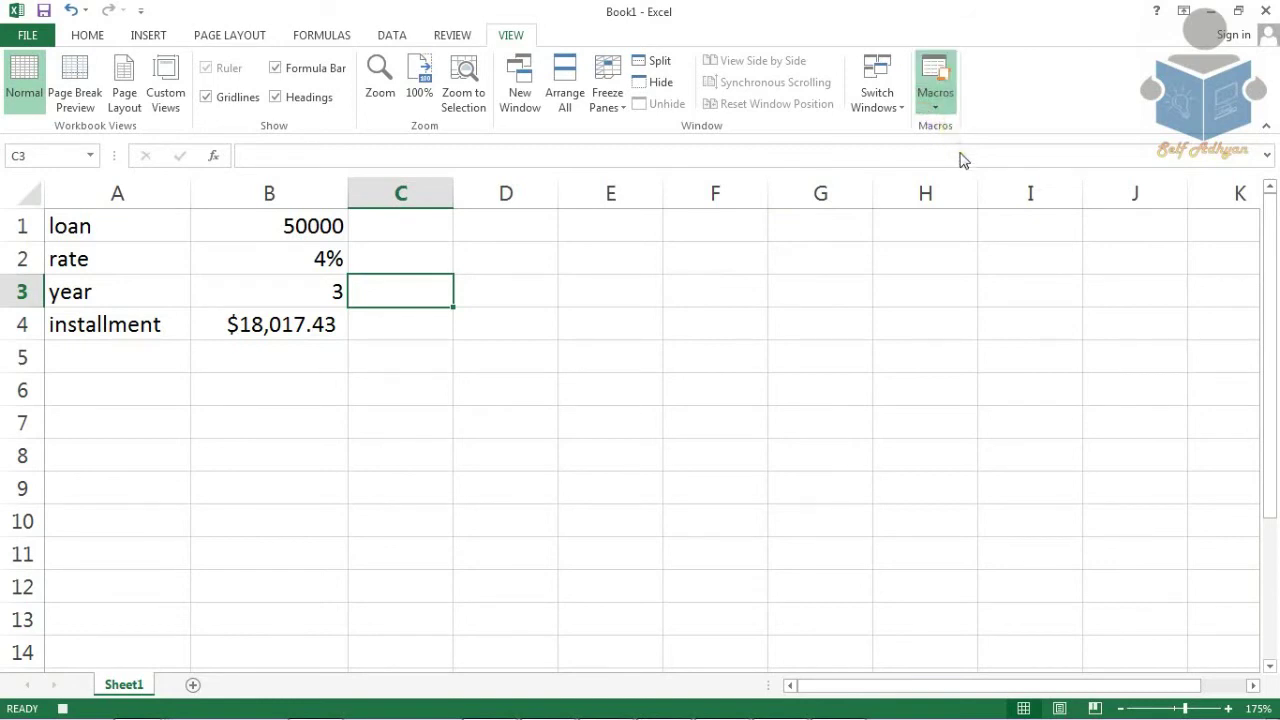
pyautogui.click(637, 333)
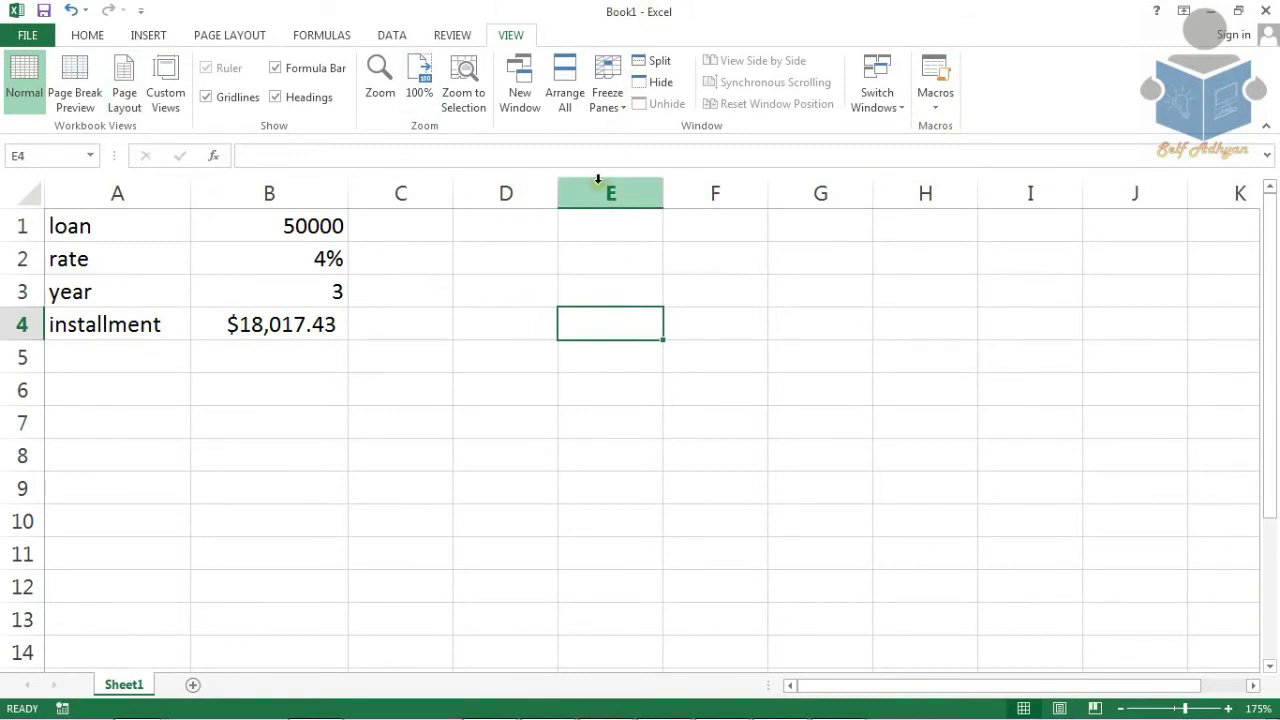
# Create a new blank workbook and run the loan macro to rebuild the loan table.
pyautogui.hotkey('ctrl', 'n')
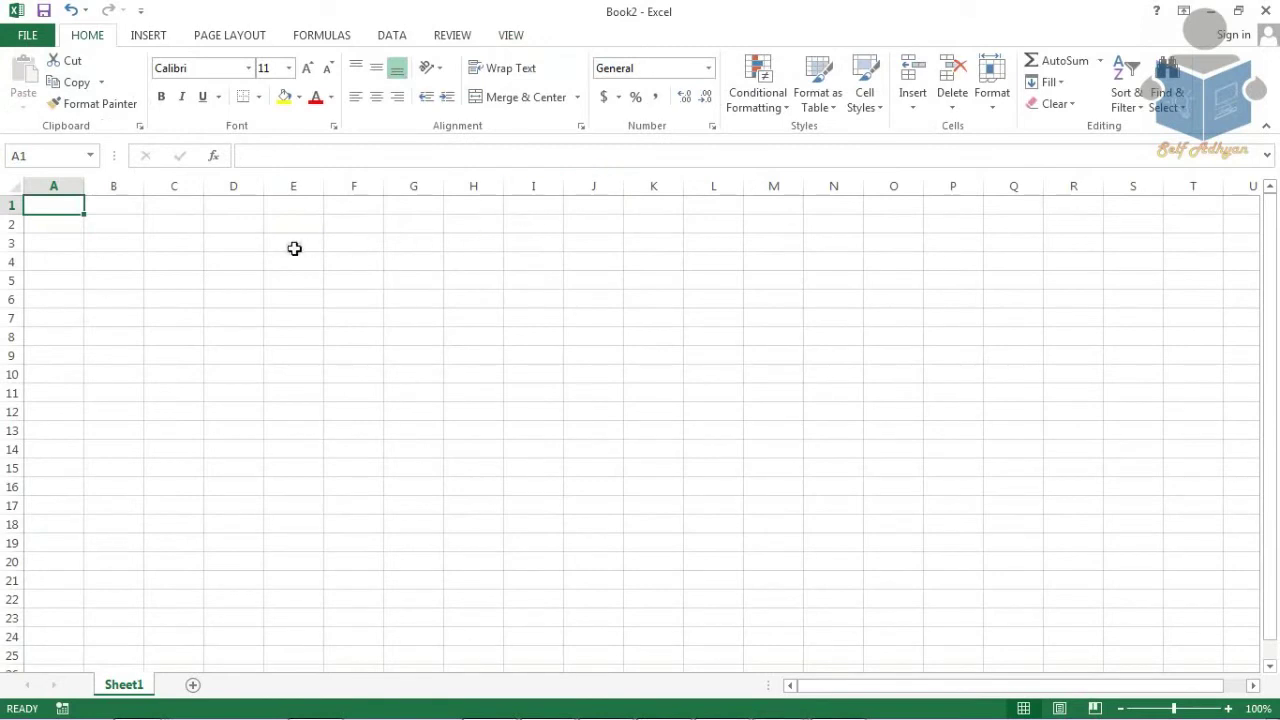
pyautogui.click(170, 243)
pyautogui.click(64, 205)
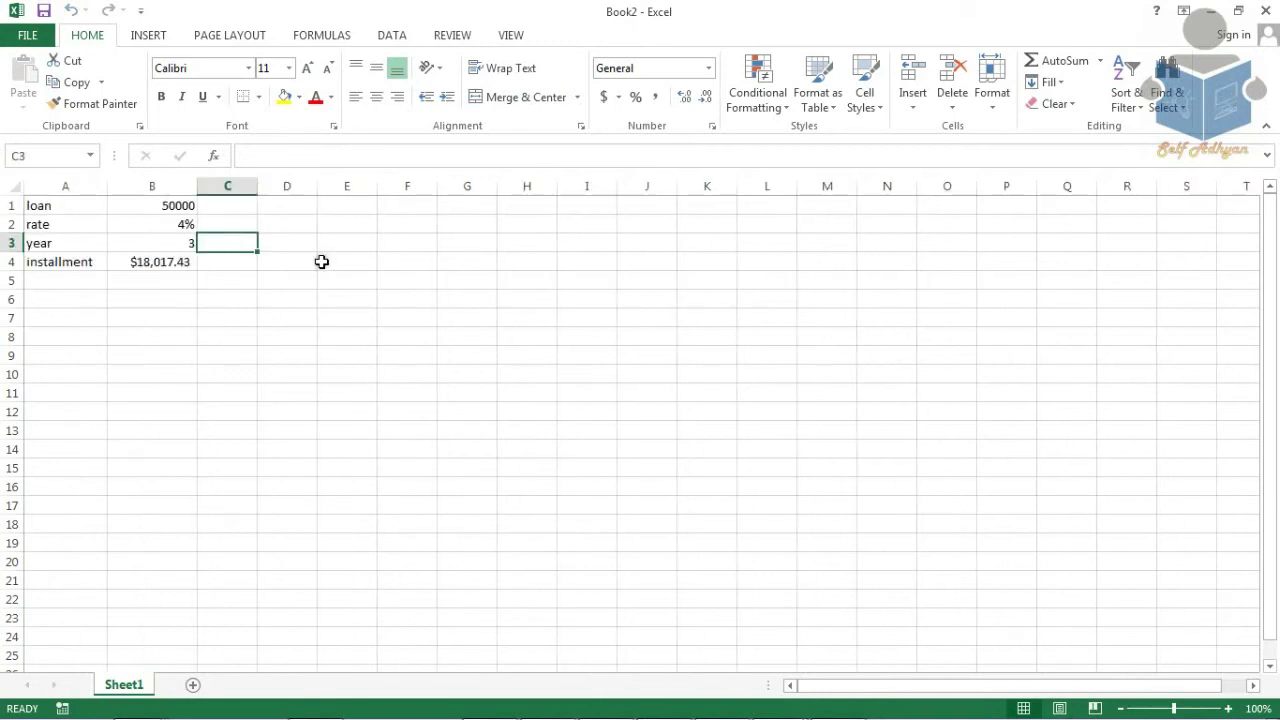
pyautogui.scroll(3, 323, 263)
# Change the loan amount in B1 to 67888, recalculating the installment to $24,463.34.
pyautogui.click(233, 303)
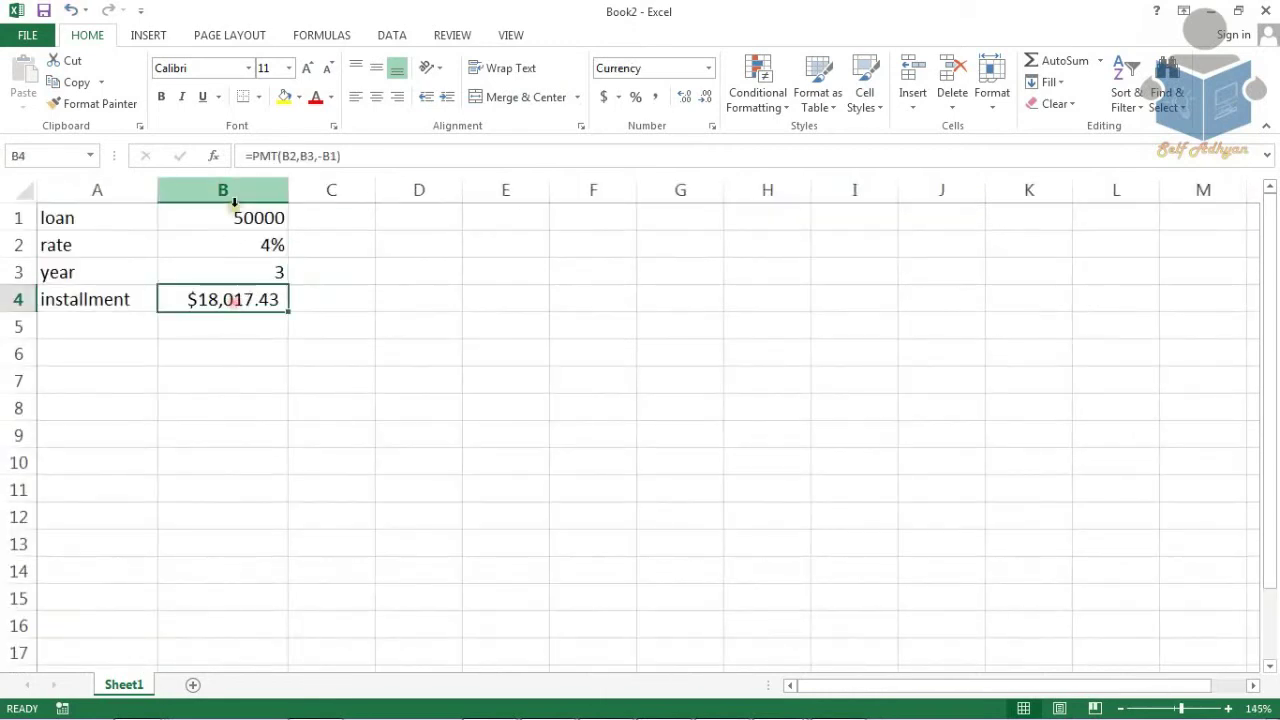
pyautogui.click(239, 211)
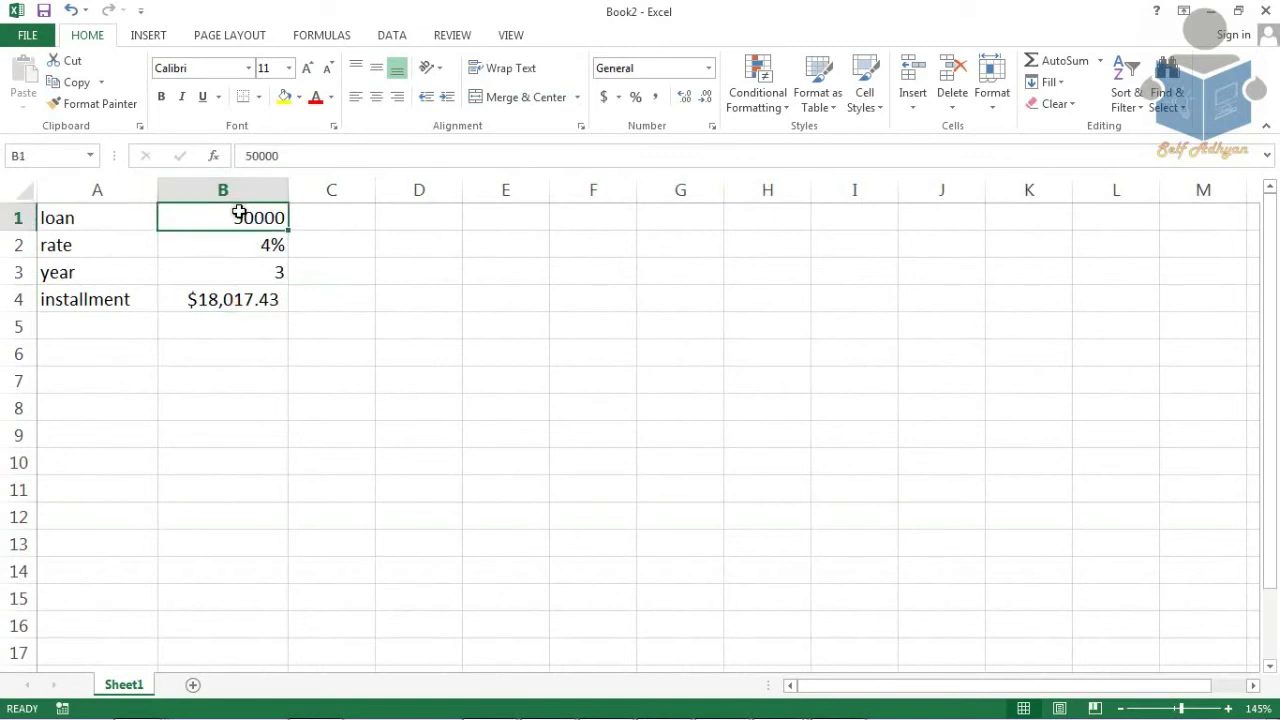
pyautogui.write('67888')
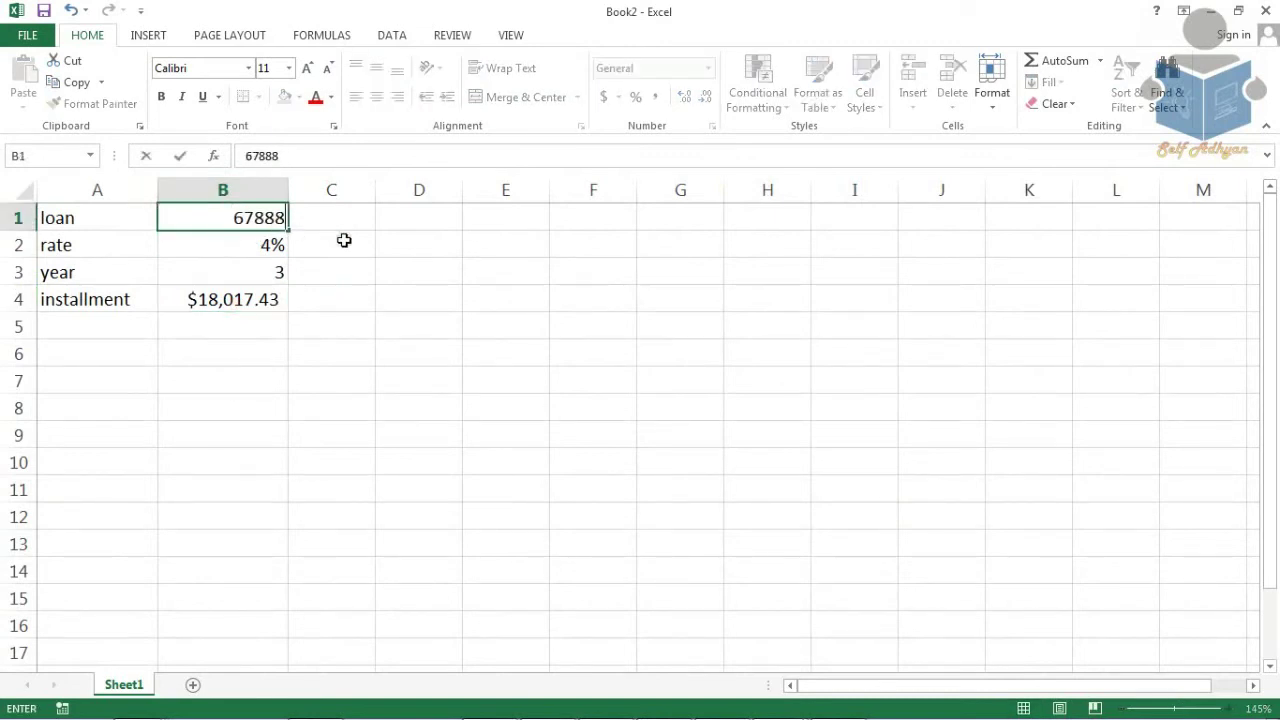
pyautogui.click(342, 241)
pyautogui.click(272, 298)
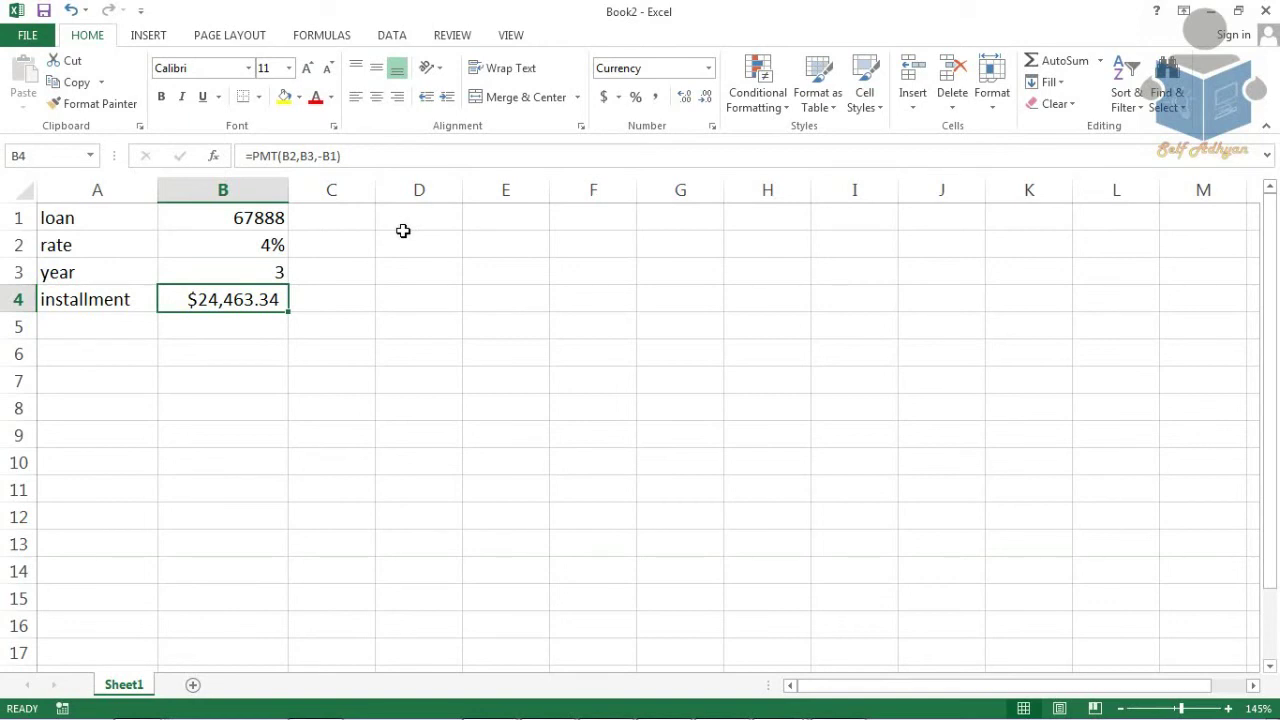
pyautogui.click(576, 262)
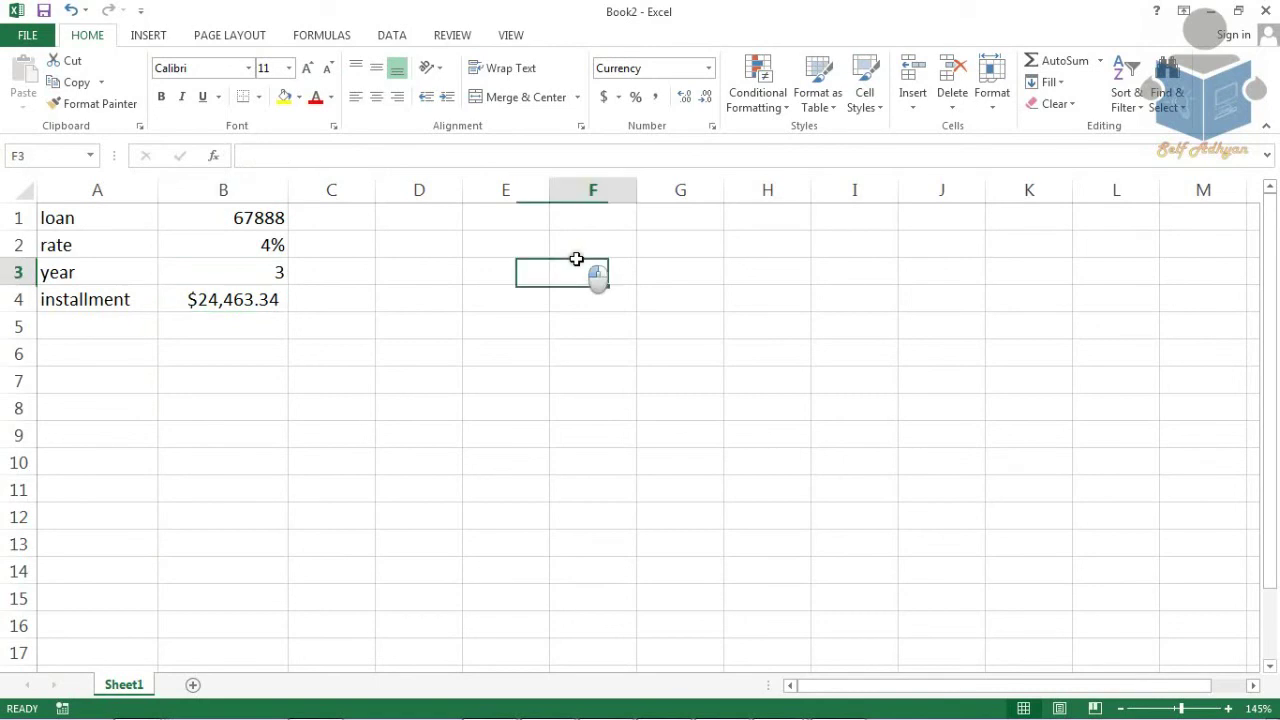
# Add Sheet2 and run the Book1!loan macro on it, rebuilding the table showing $18,017.43.
pyautogui.click(197, 686)
pyautogui.click(526, 36)
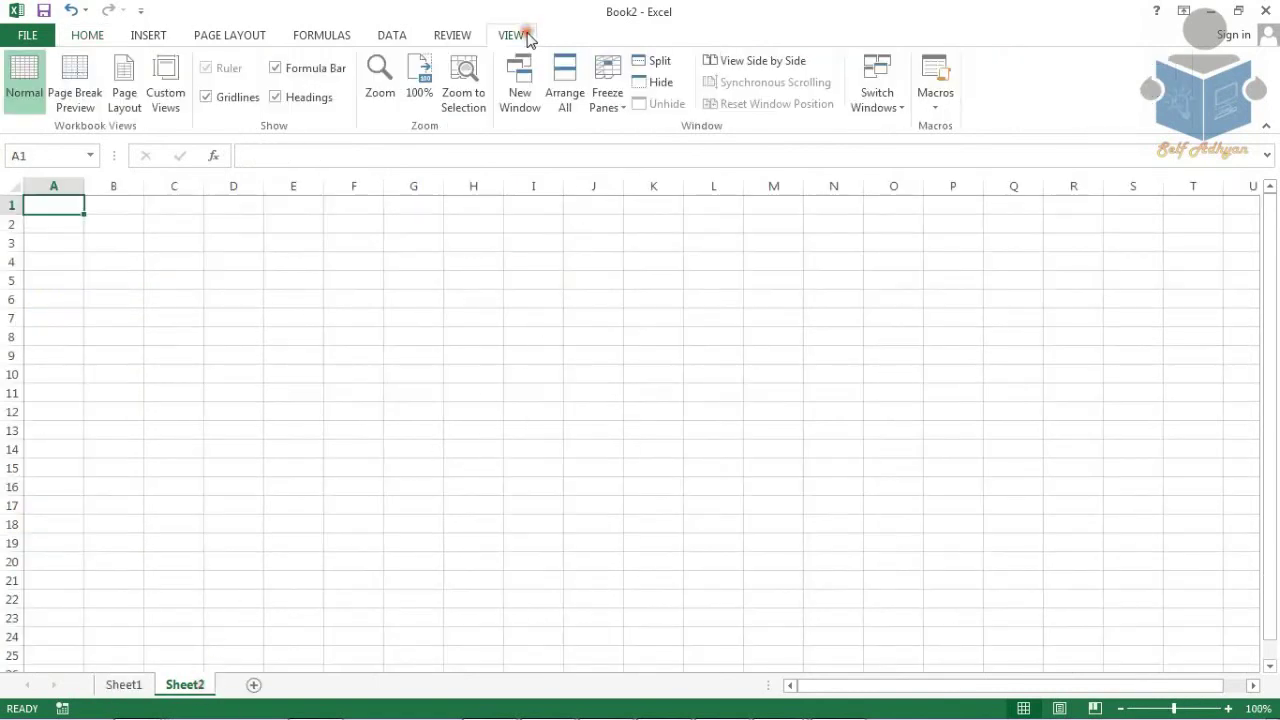
pyautogui.click(946, 106)
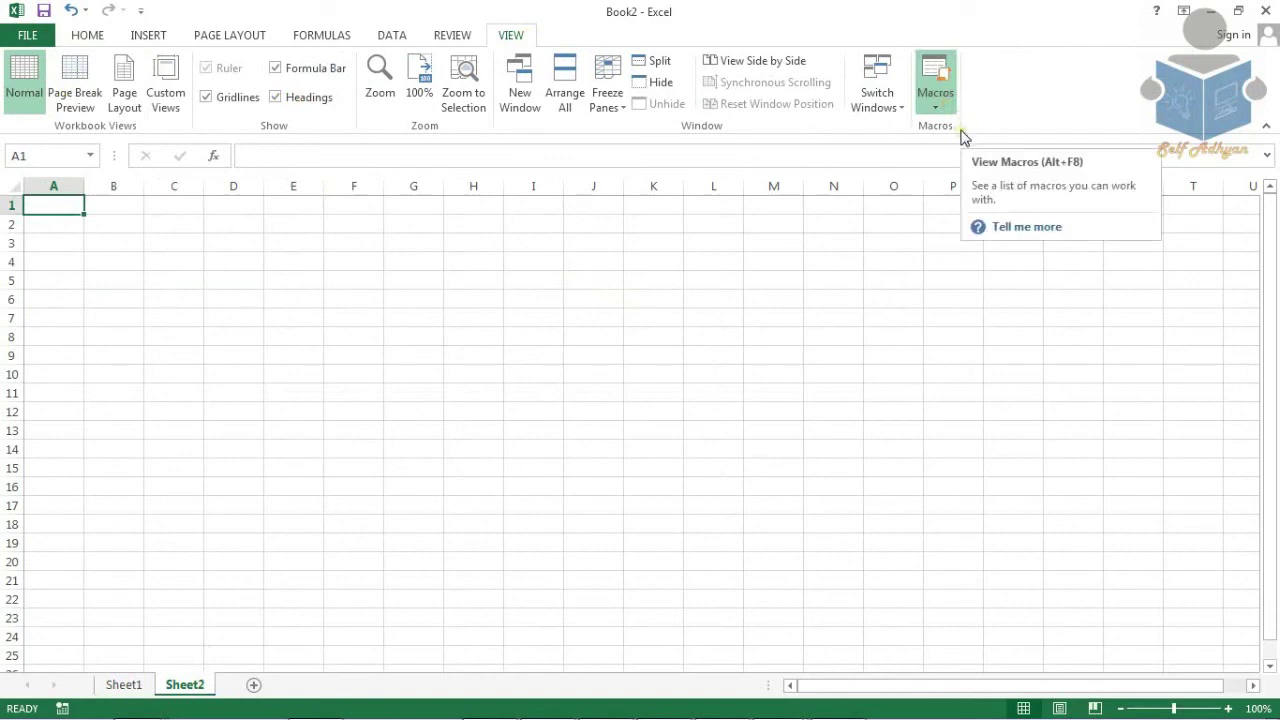
pyautogui.hotkey('alt', 'F8')
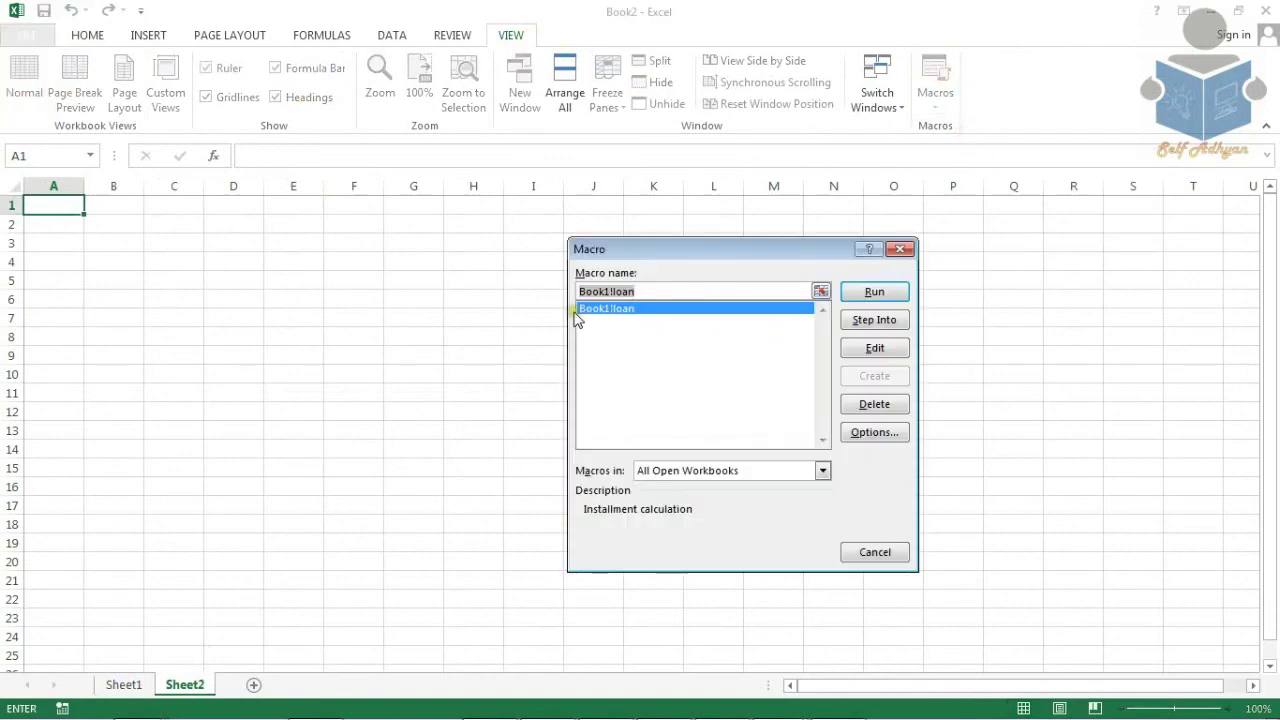
pyautogui.click(613, 309)
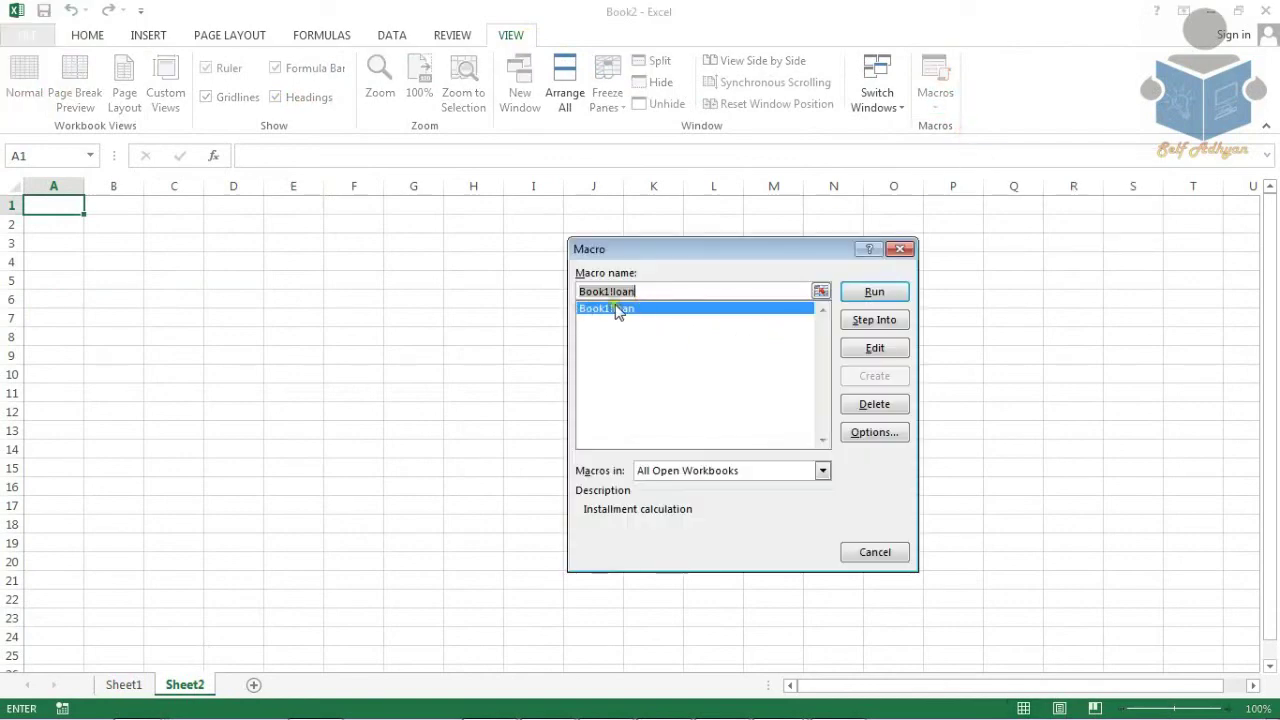
pyautogui.click(873, 298)
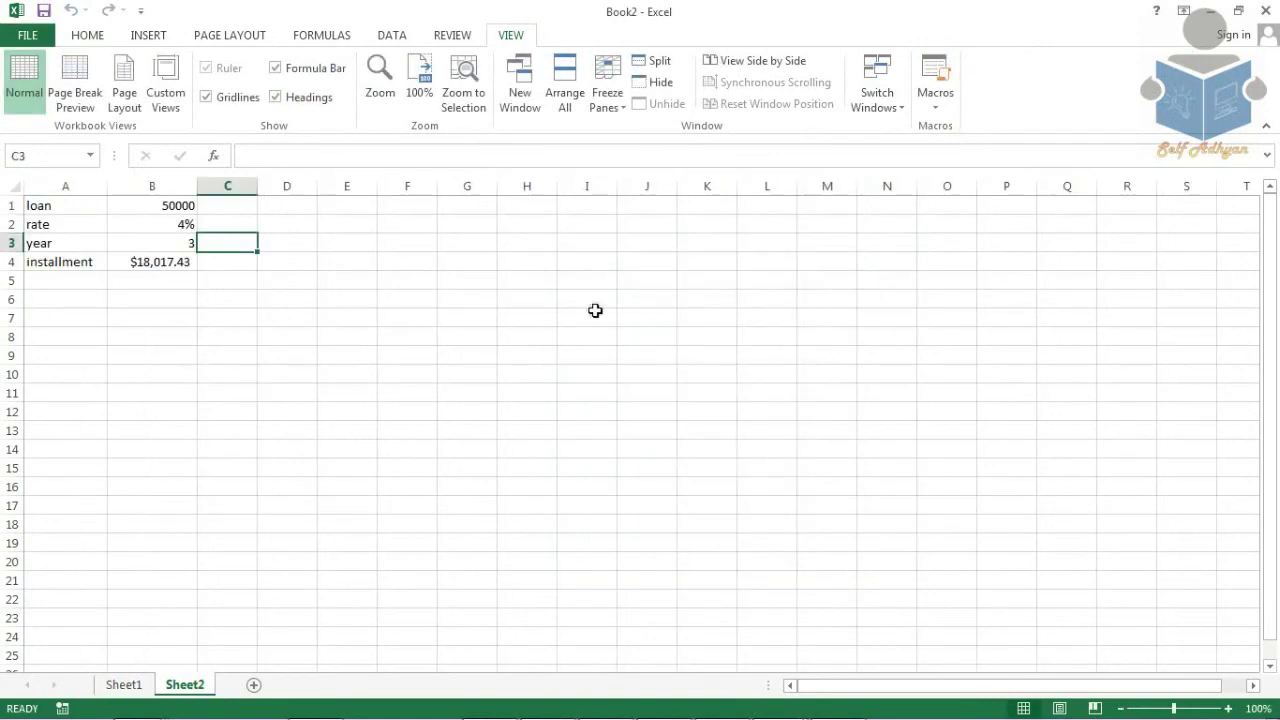
pyautogui.click(270, 308)
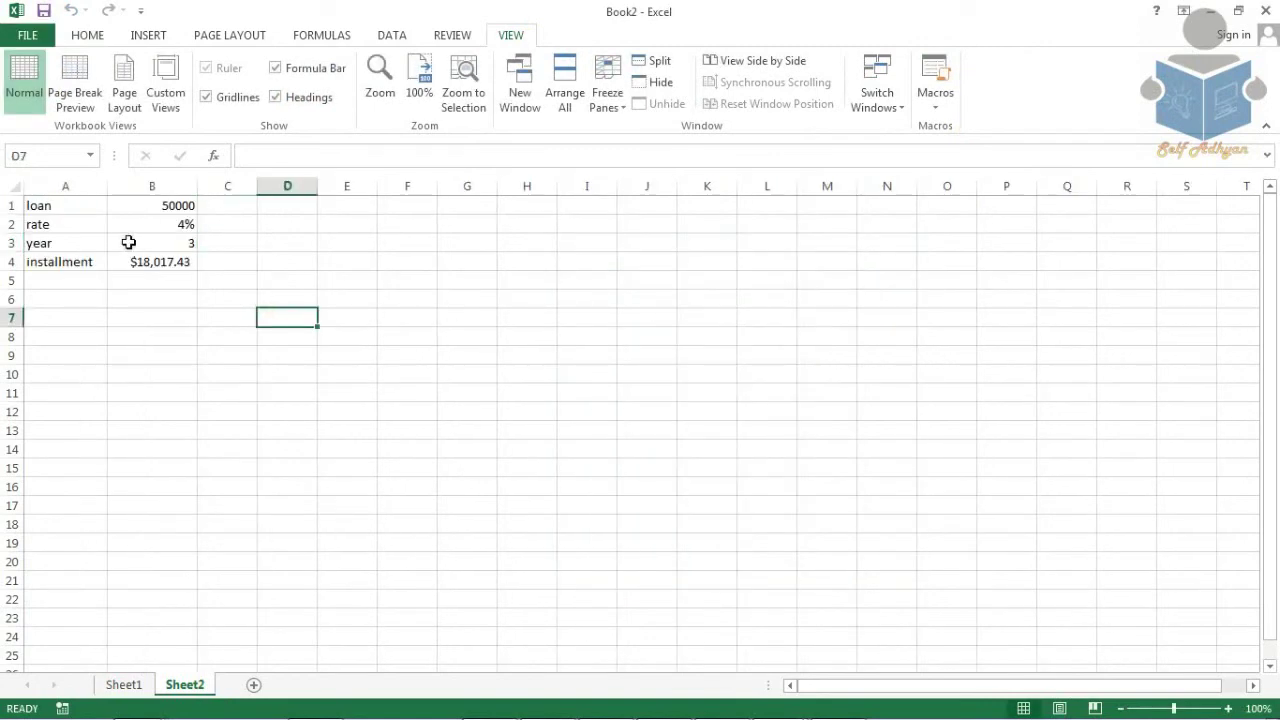